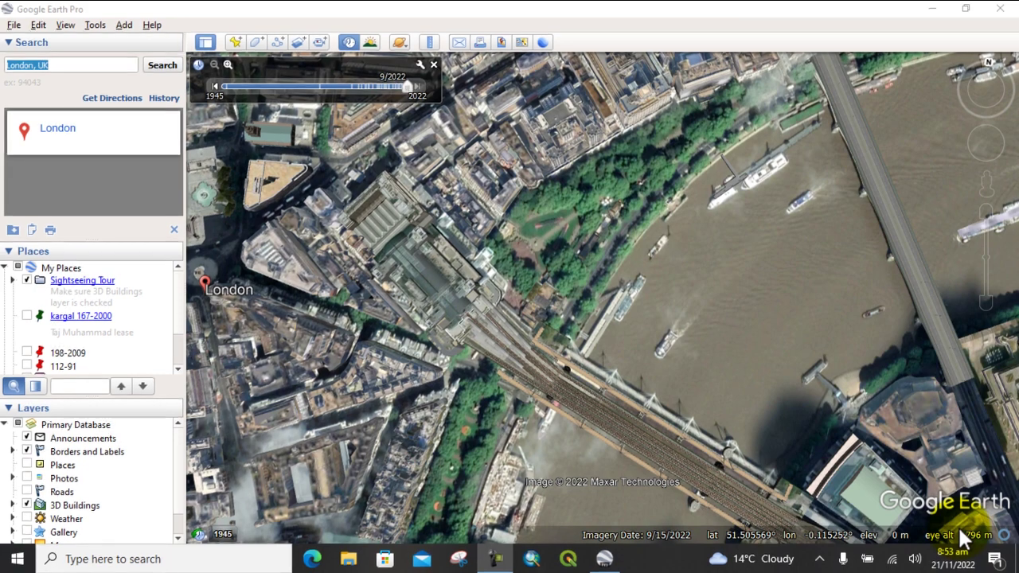
Restart Google Earth Pro and dismiss the start-up tips
{"action": "key", "text": "alt+F4"}
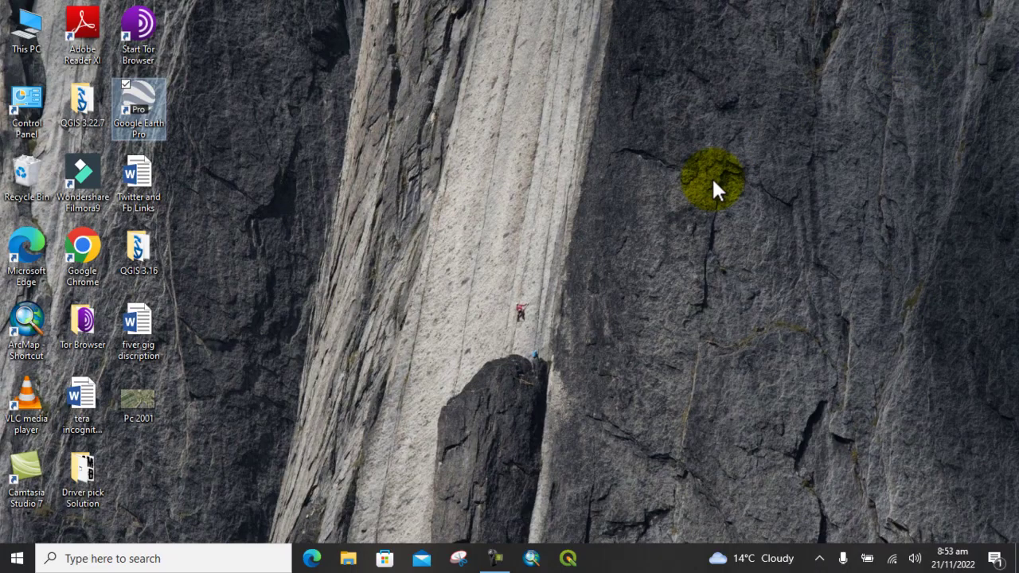
{"action": "left_click", "coordinate": [553, 130]}
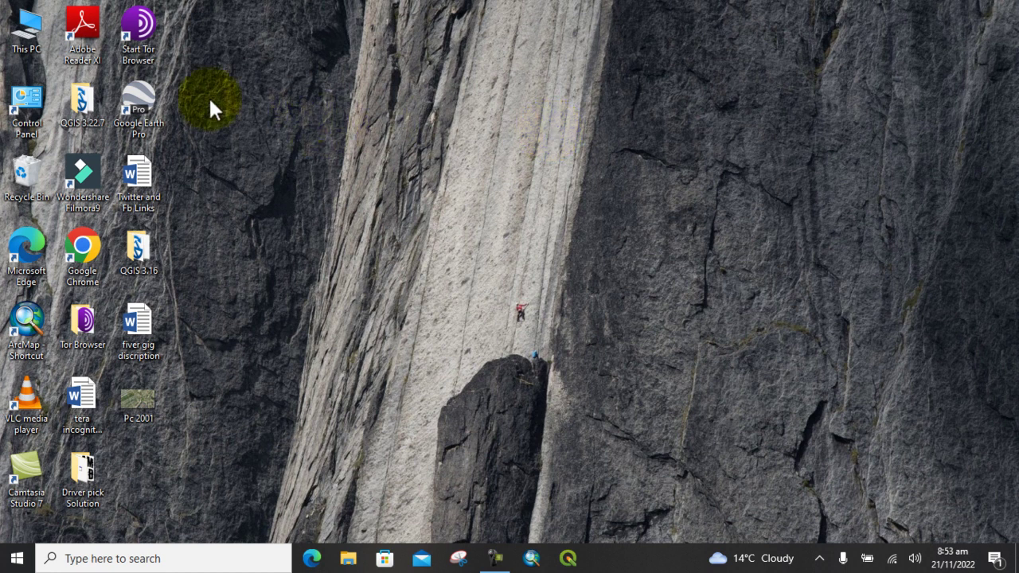
{"action": "double_click", "coordinate": [146, 100]}
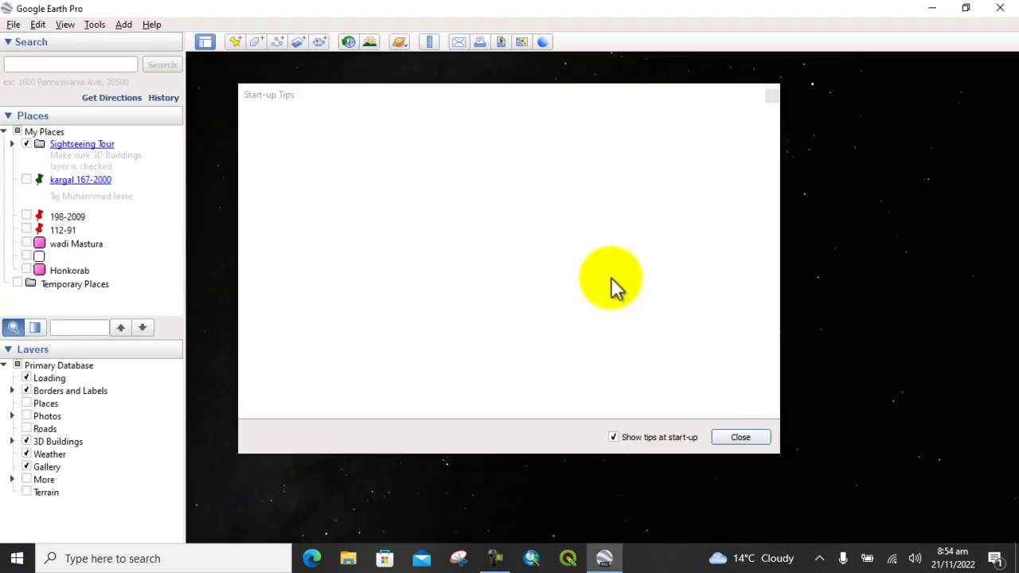
{"action": "left_click", "coordinate": [742, 436]}
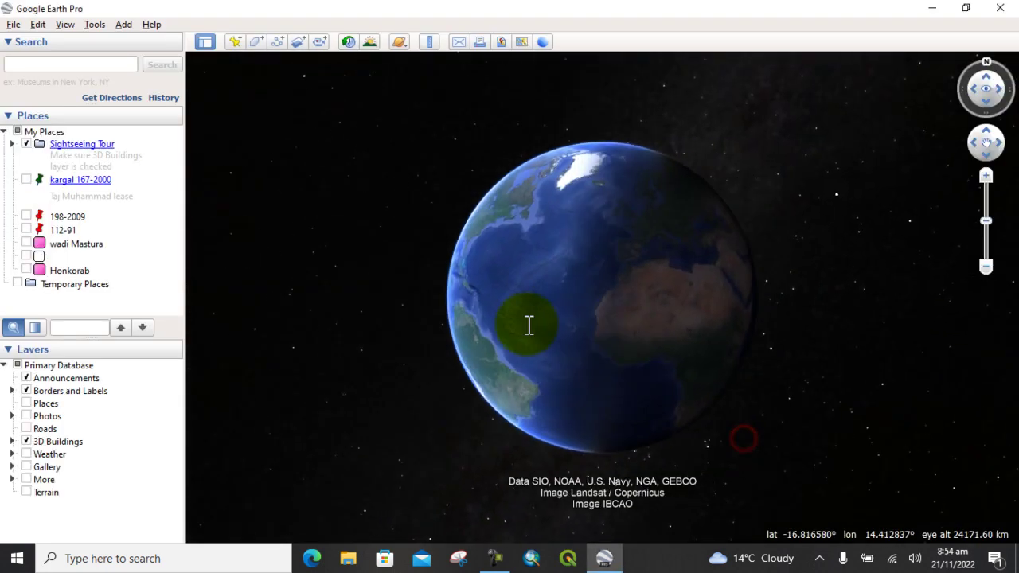
Search for London, UK and fly to it
{"action": "left_click", "coordinate": [68, 64]}
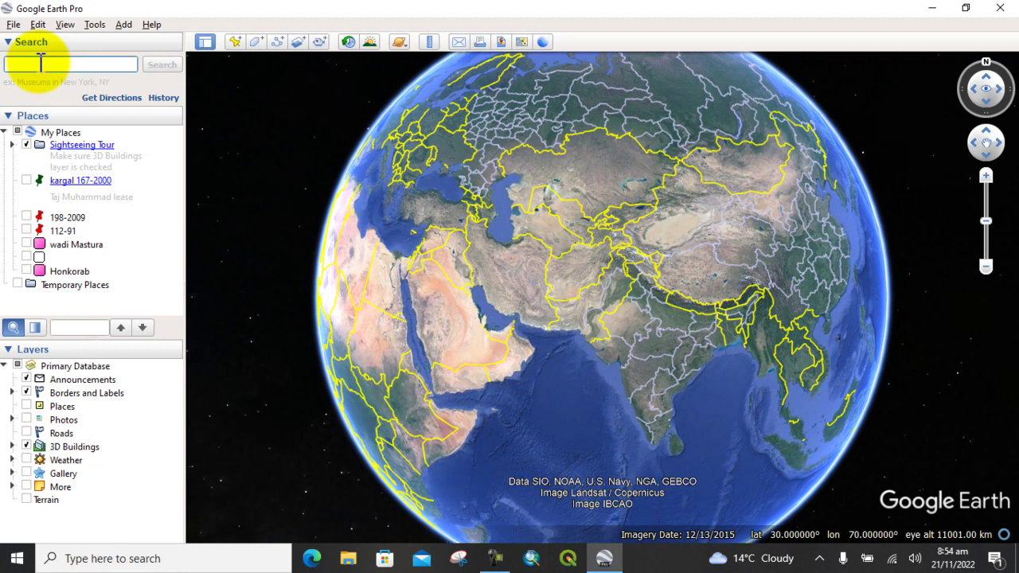
{"action": "type", "text": "o"}
{"action": "key", "text": "BackSpace"}
{"action": "type", "text": "lon"}
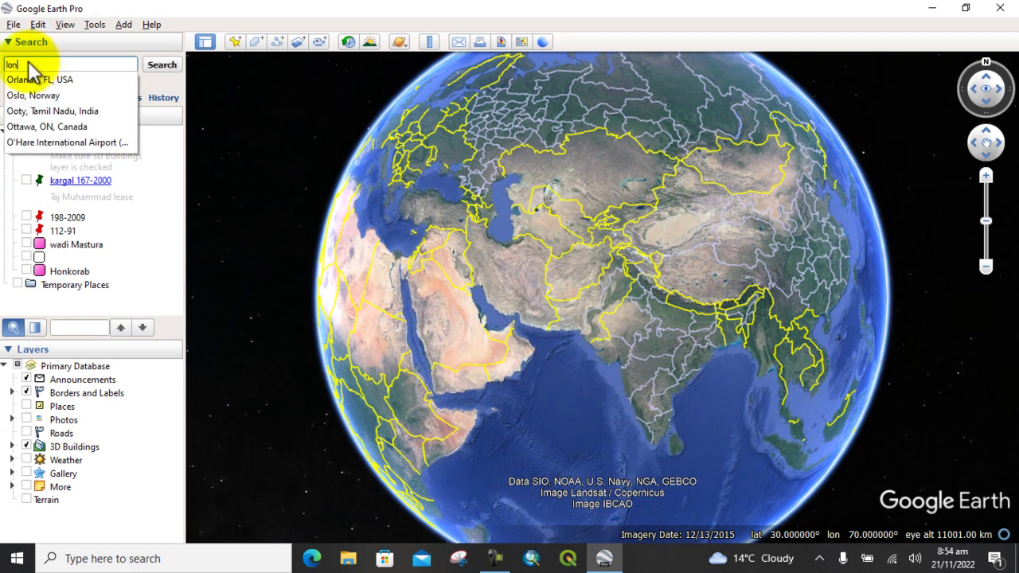
{"action": "left_click", "coordinate": [24, 80]}
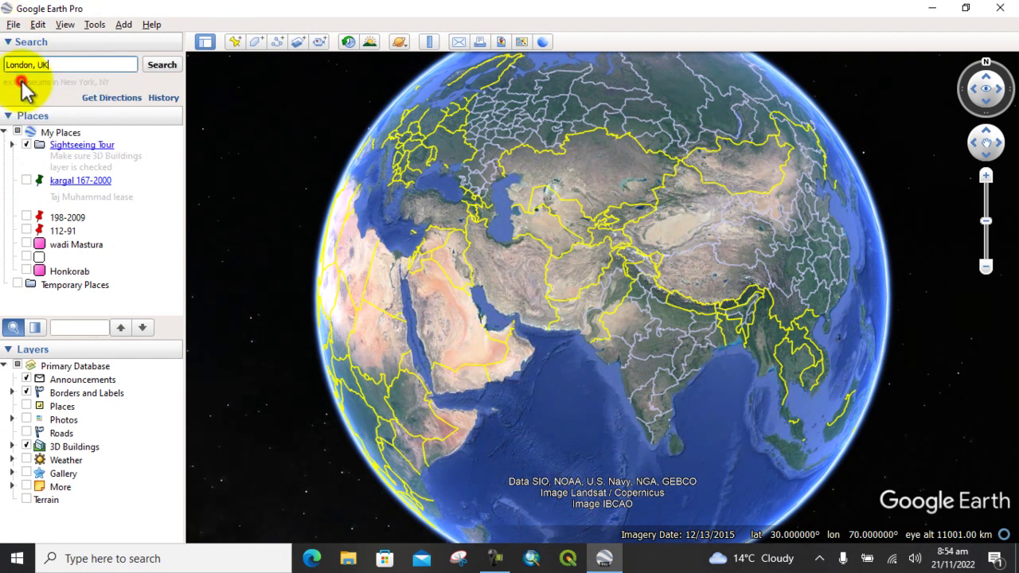
{"action": "left_click", "coordinate": [163, 65]}
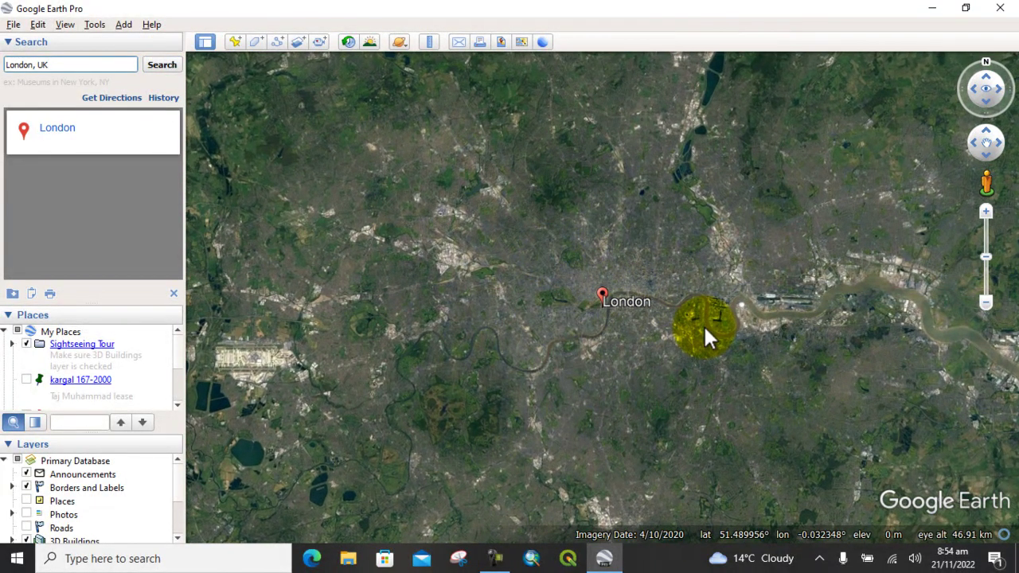
Examine the Thames riverside around the London marker, from the nearby bridges eastward to Southwark
{"action": "scroll", "coordinate": [703, 324], "scroll_direction": "up", "scroll_amount": 3}
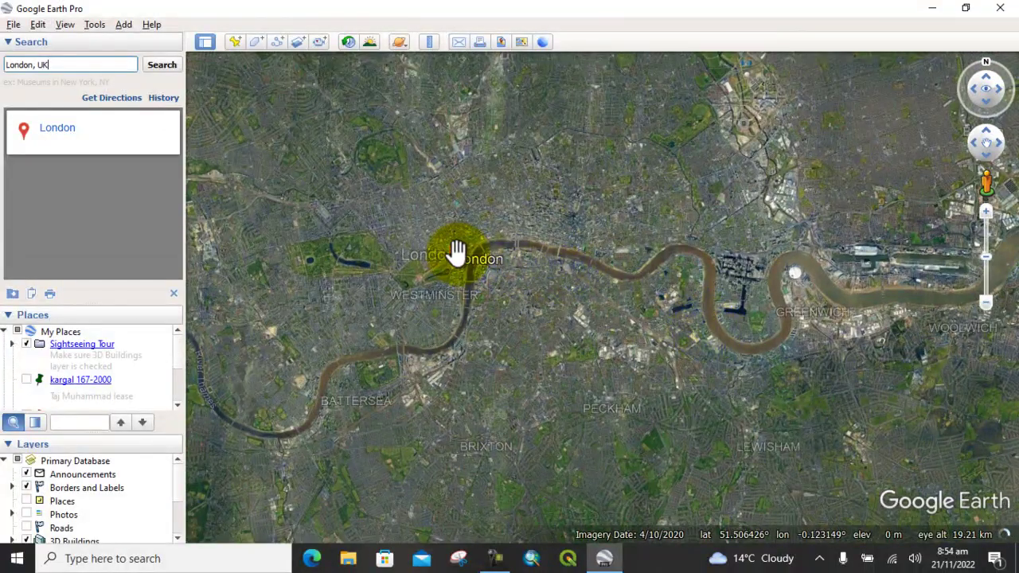
{"action": "scroll", "coordinate": [455, 253], "scroll_direction": "up", "scroll_amount": 1}
{"action": "scroll", "coordinate": [455, 253], "scroll_direction": "up", "scroll_amount": 3}
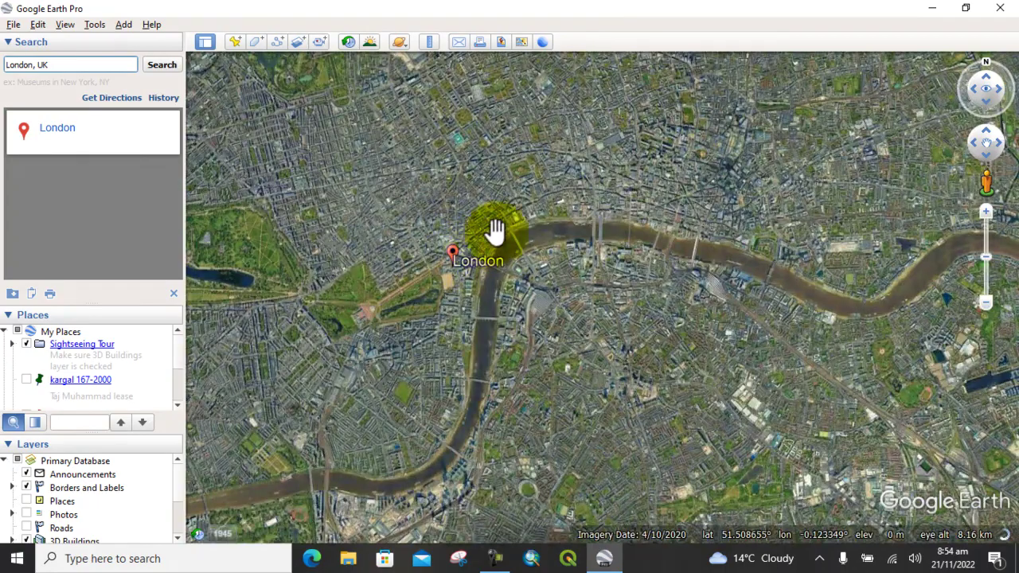
{"action": "scroll", "coordinate": [501, 243], "scroll_direction": "up", "scroll_amount": 2}
{"action": "scroll", "coordinate": [502, 244], "scroll_direction": "up", "scroll_amount": 1}
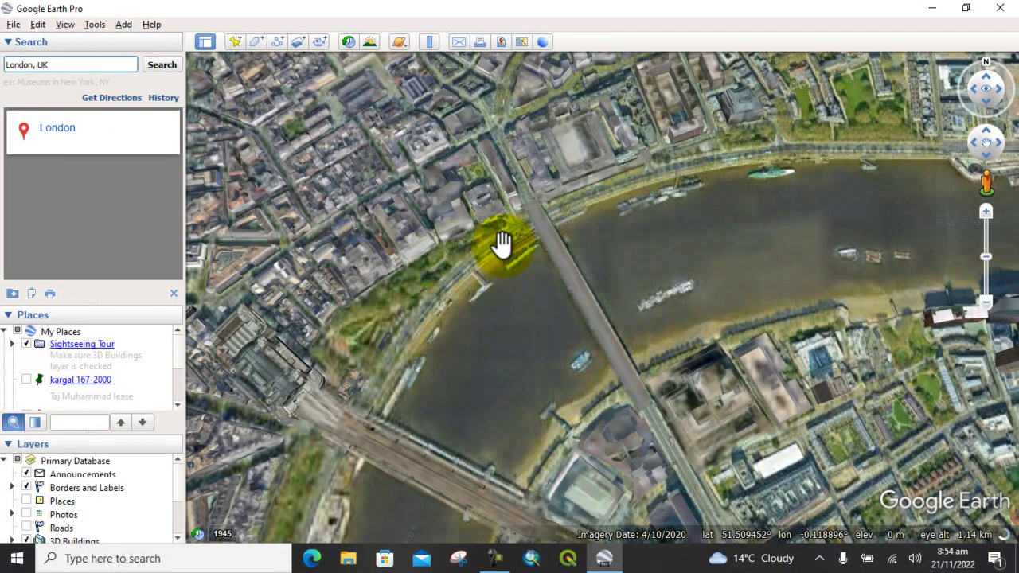
{"action": "double_click", "coordinate": [504, 241]}
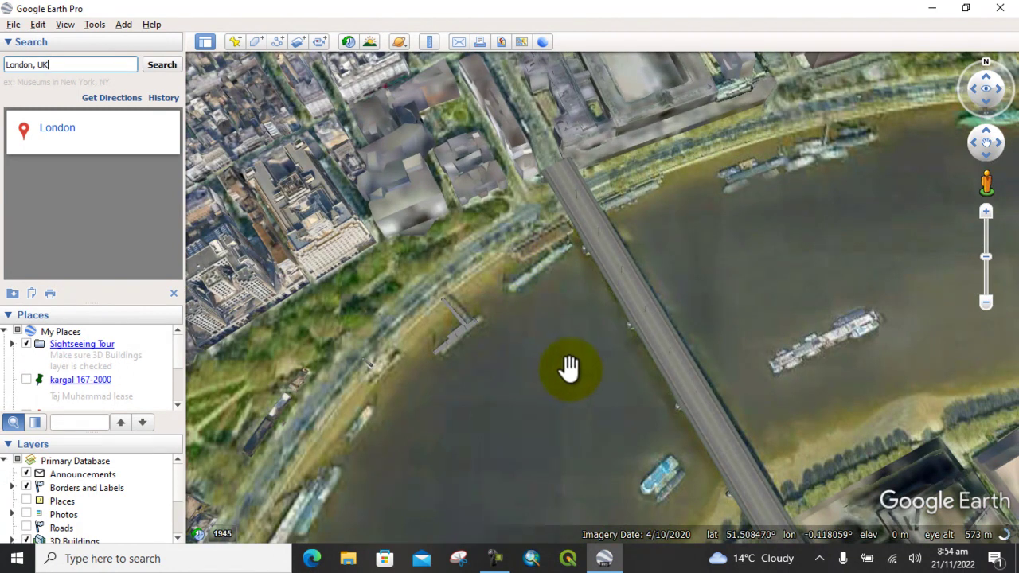
{"action": "left_click_drag", "start_coordinate": [585, 366], "coordinate": [405, 398]}
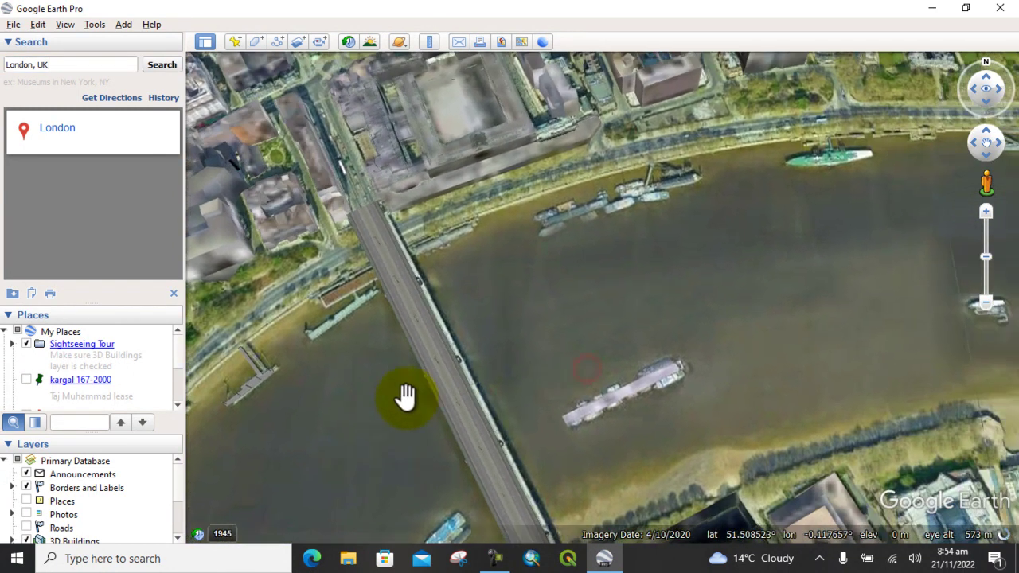
{"action": "scroll", "coordinate": [574, 360], "scroll_direction": "down", "scroll_amount": 5}
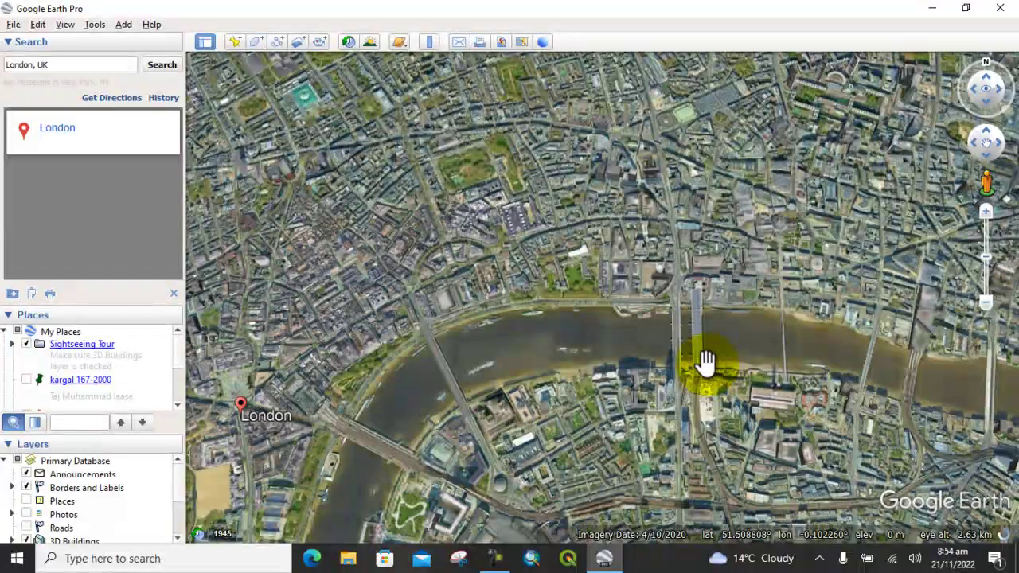
{"action": "left_click_drag", "start_coordinate": [707, 362], "coordinate": [366, 186]}
{"action": "scroll", "coordinate": [592, 239], "scroll_direction": "down", "scroll_amount": 3}
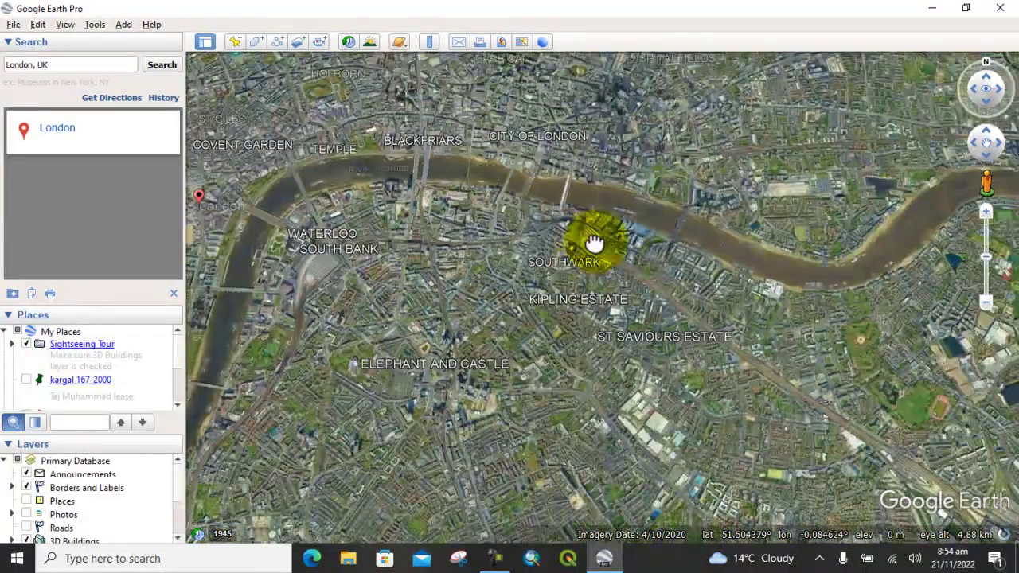
Frame the Wapping riverbank and its sports pitch on the Thames from an eye altitude of about 556 m
{"action": "scroll", "coordinate": [881, 263], "scroll_direction": "up", "scroll_amount": 5}
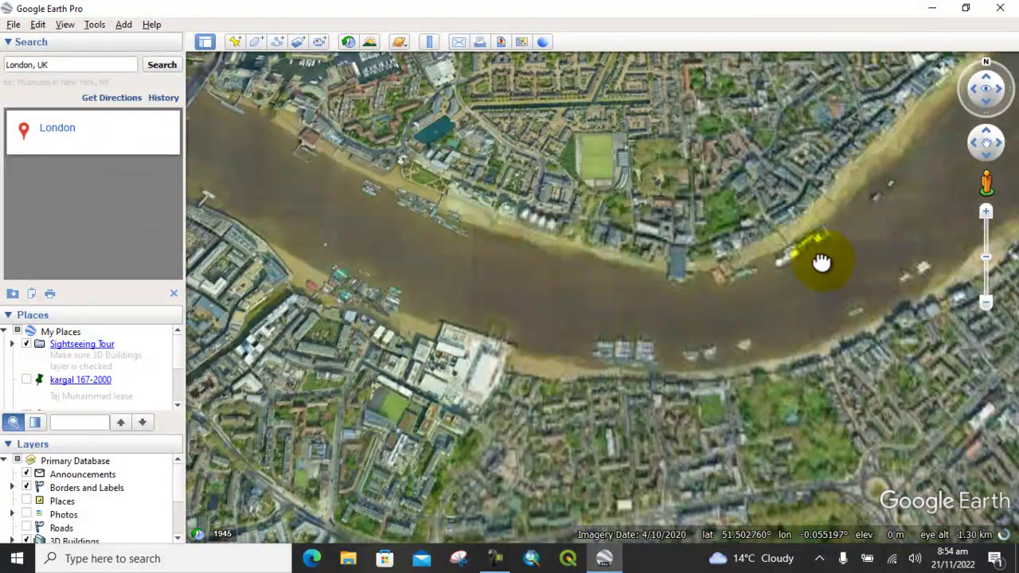
{"action": "left_click_drag", "start_coordinate": [701, 246], "coordinate": [518, 318]}
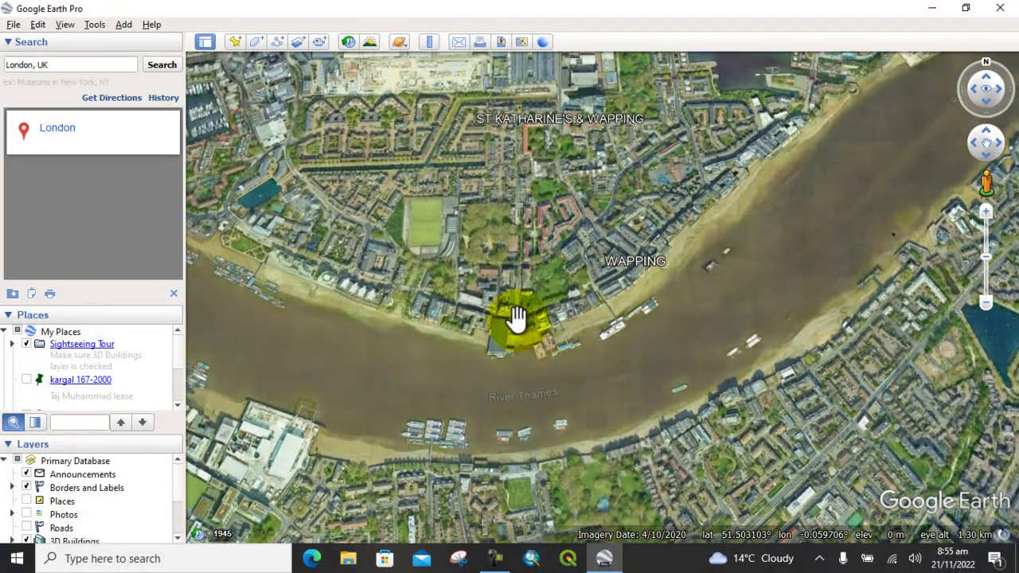
{"action": "scroll", "coordinate": [500, 219], "scroll_direction": "up", "scroll_amount": 3}
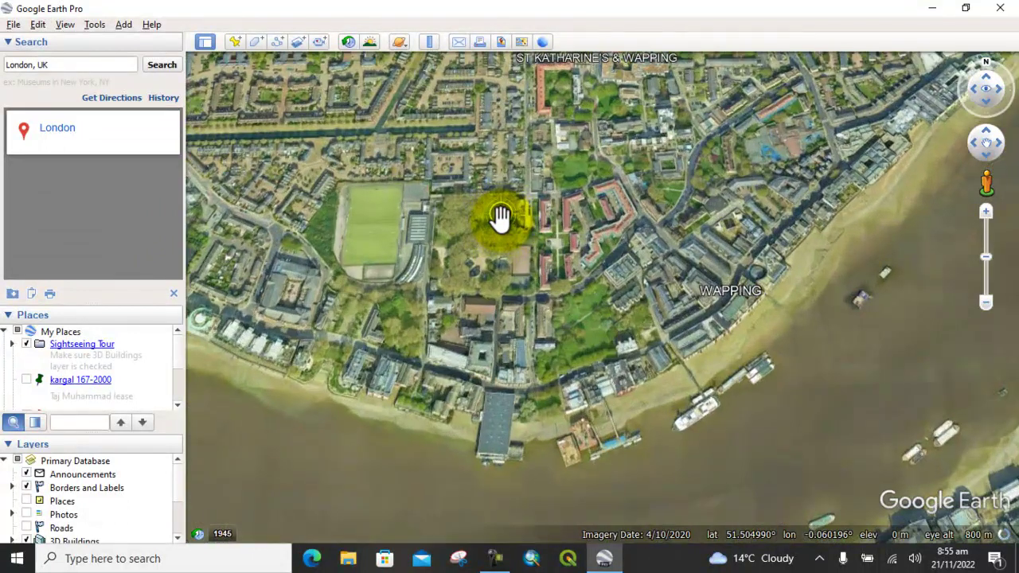
{"action": "scroll", "coordinate": [500, 219], "scroll_direction": "up", "scroll_amount": 1}
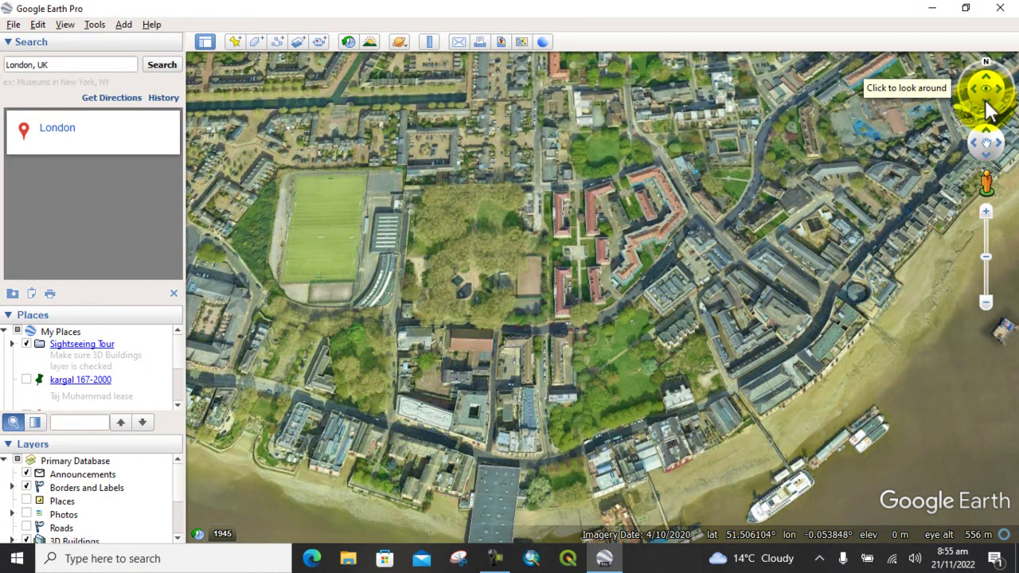
{"action": "left_click", "coordinate": [987, 112]}
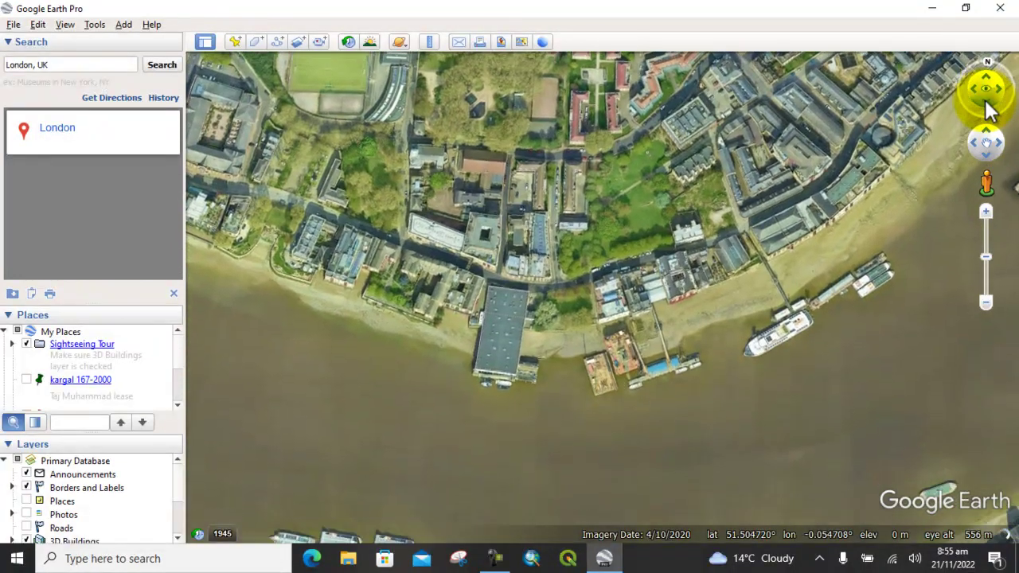
{"action": "left_click_drag", "start_coordinate": [987, 111], "coordinate": [985, 101]}
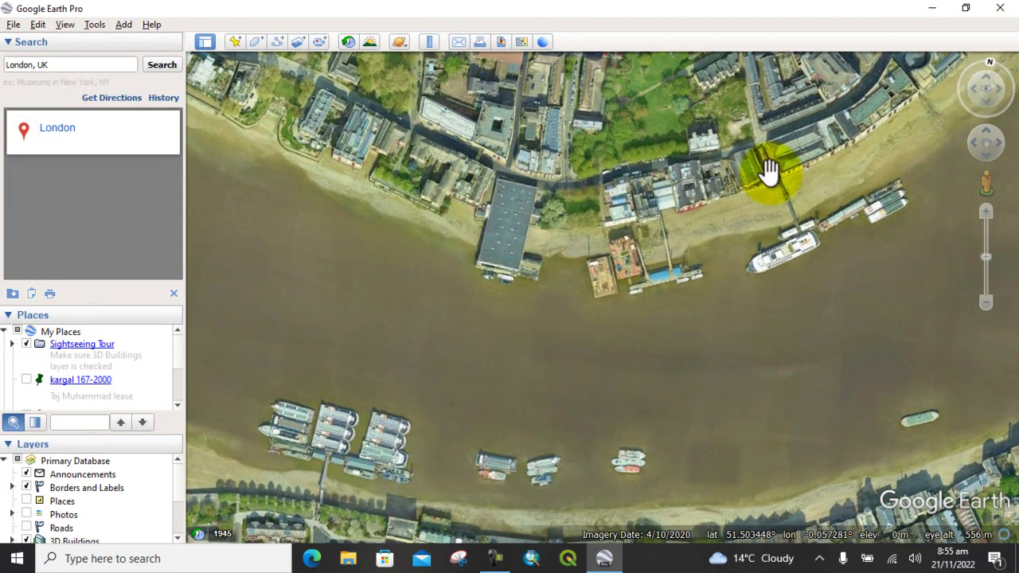
{"action": "left_click_drag", "start_coordinate": [706, 188], "coordinate": [631, 406]}
{"action": "left_click_drag", "start_coordinate": [610, 371], "coordinate": [579, 414]}
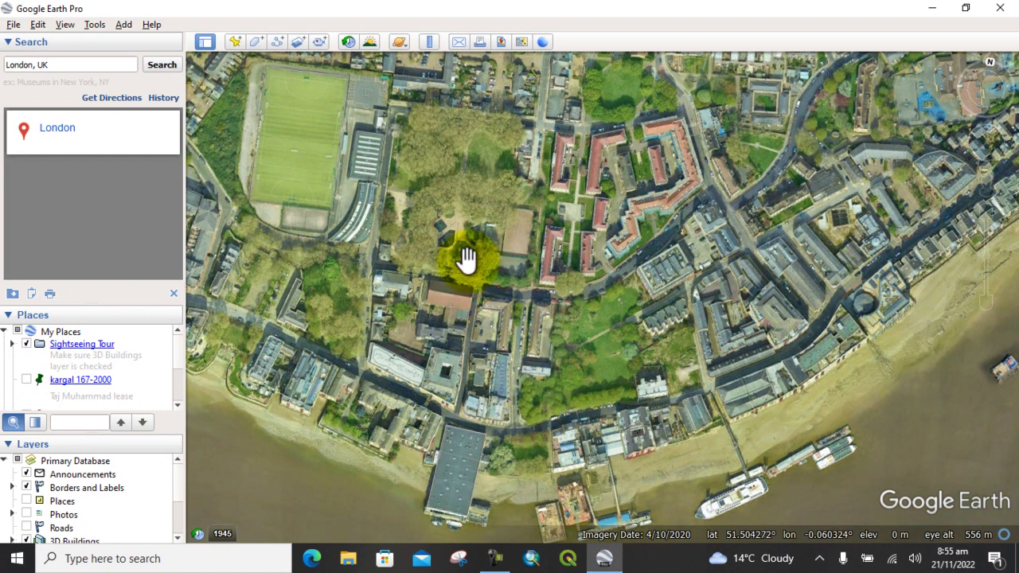
Show historical imagery for the Wapping area and set its date to 7/2002
{"action": "left_click", "coordinate": [346, 43]}
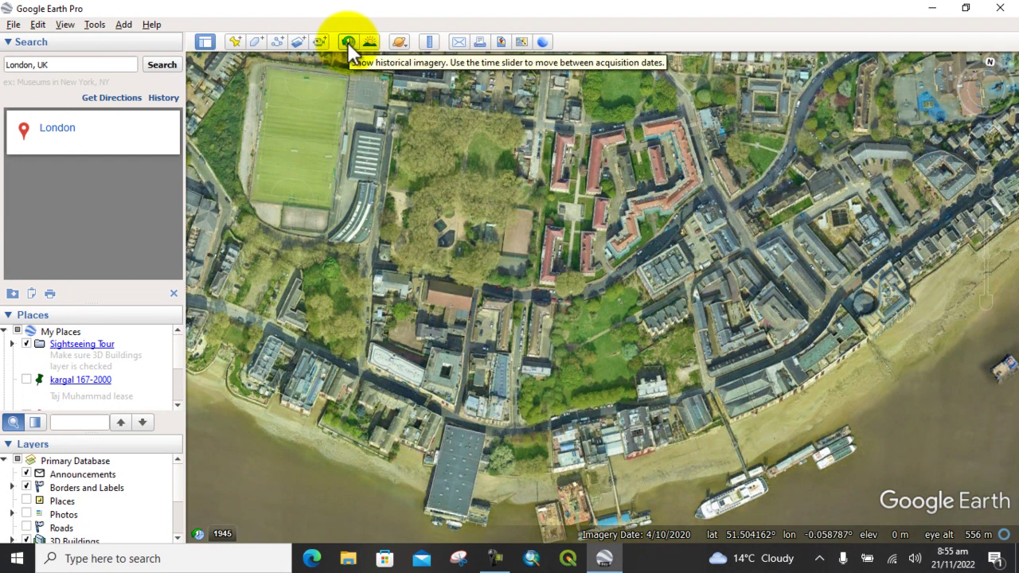
{"action": "left_click", "coordinate": [347, 41]}
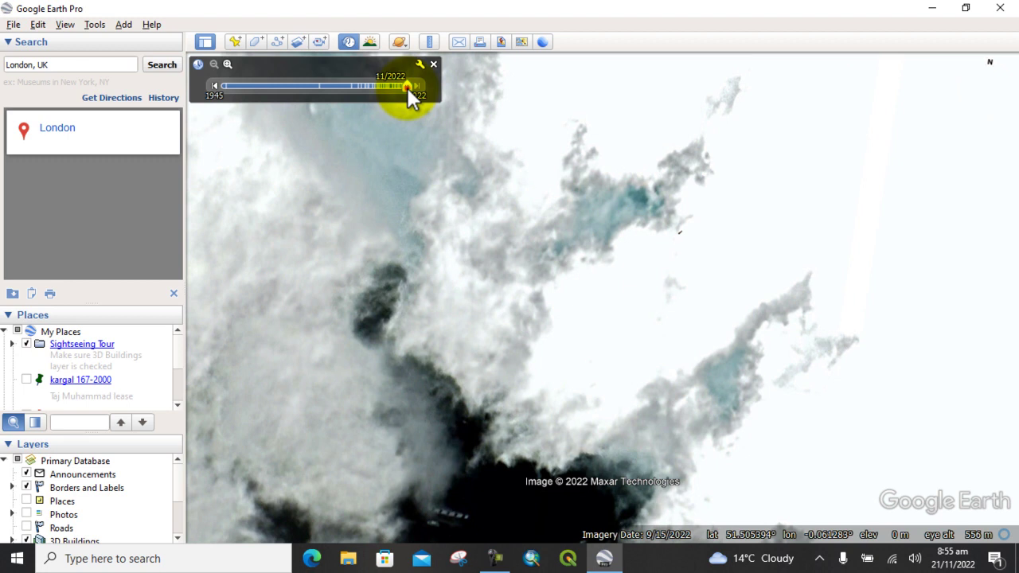
{"action": "left_click_drag", "start_coordinate": [396, 89], "coordinate": [367, 86]}
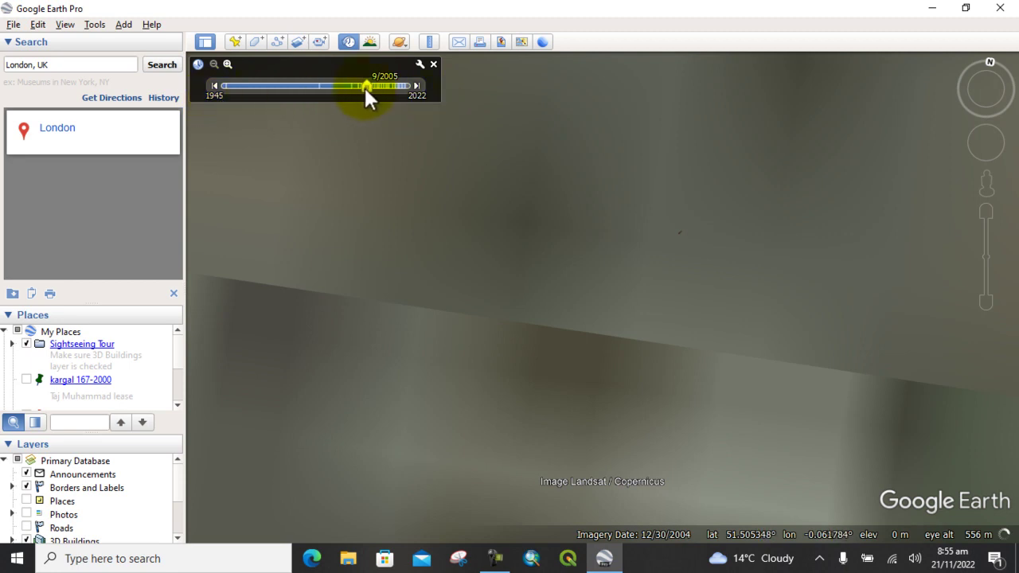
{"action": "left_click_drag", "start_coordinate": [365, 86], "coordinate": [357, 85]}
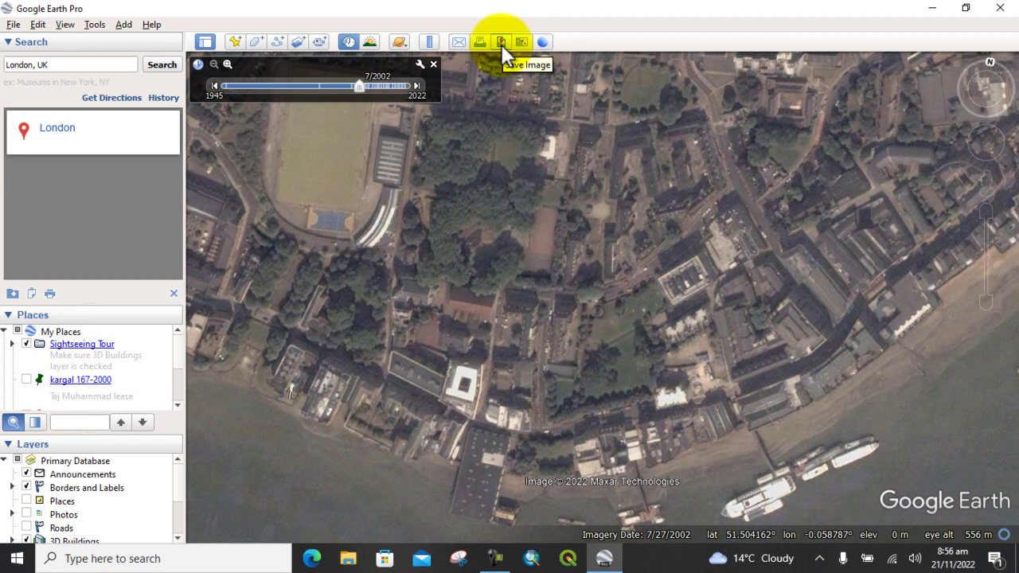
Set up an image export of the view without the title and description or the legend, at Maximum (8192x4639) resolution
{"action": "left_click", "coordinate": [15, 25]}
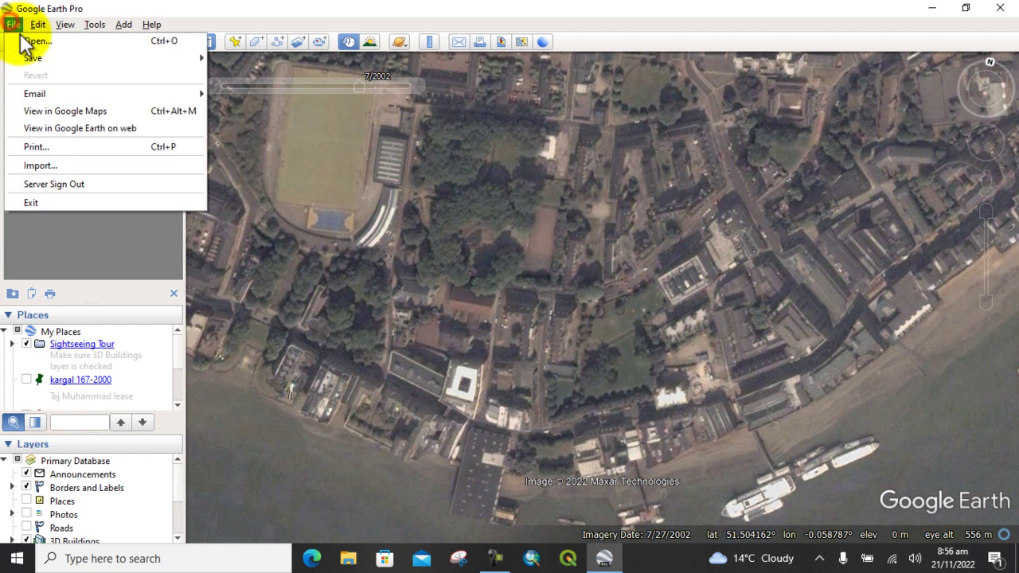
{"action": "mouse_move", "coordinate": [41, 64]}
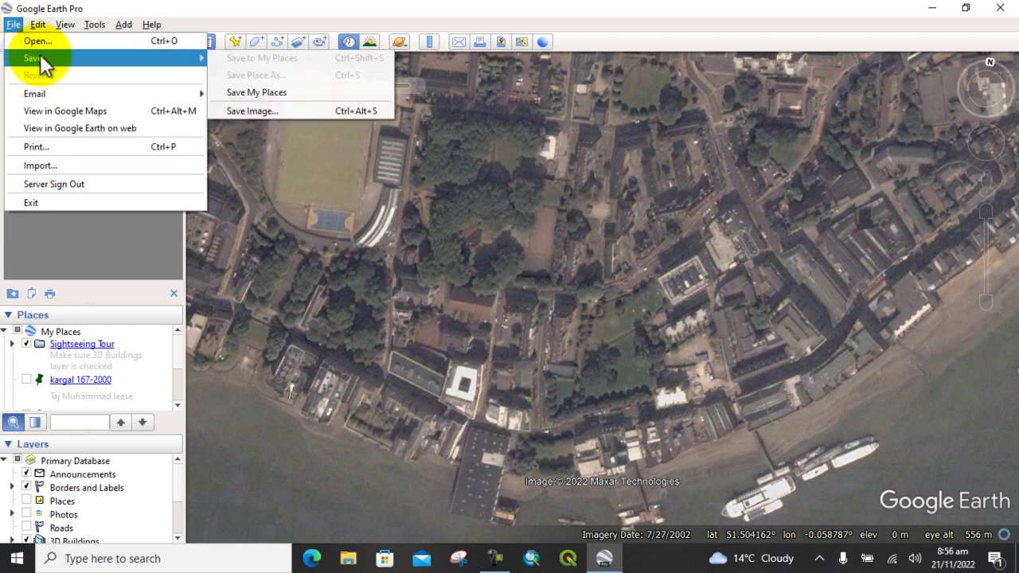
{"action": "left_click", "coordinate": [259, 110]}
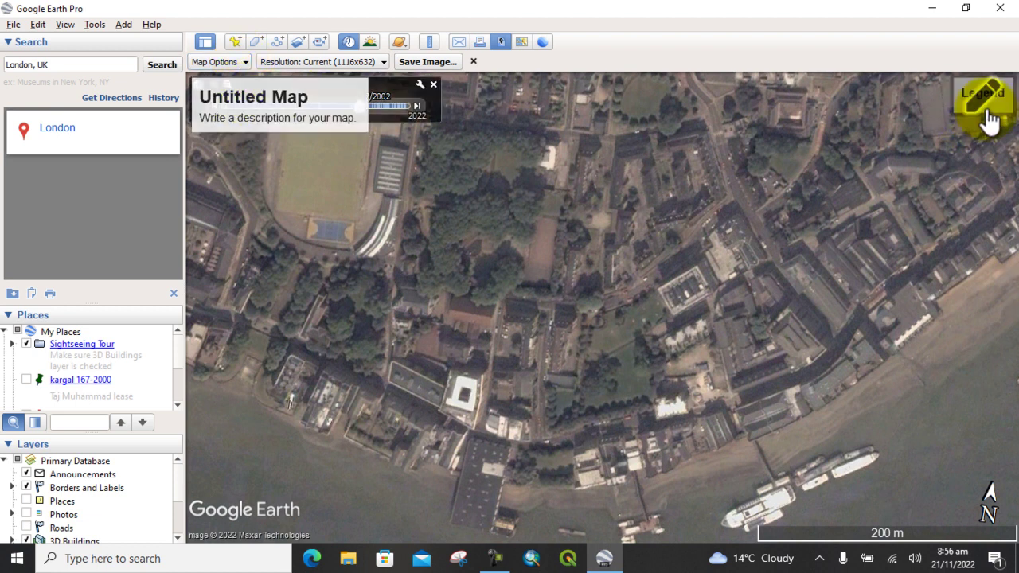
{"action": "left_click", "coordinate": [244, 64]}
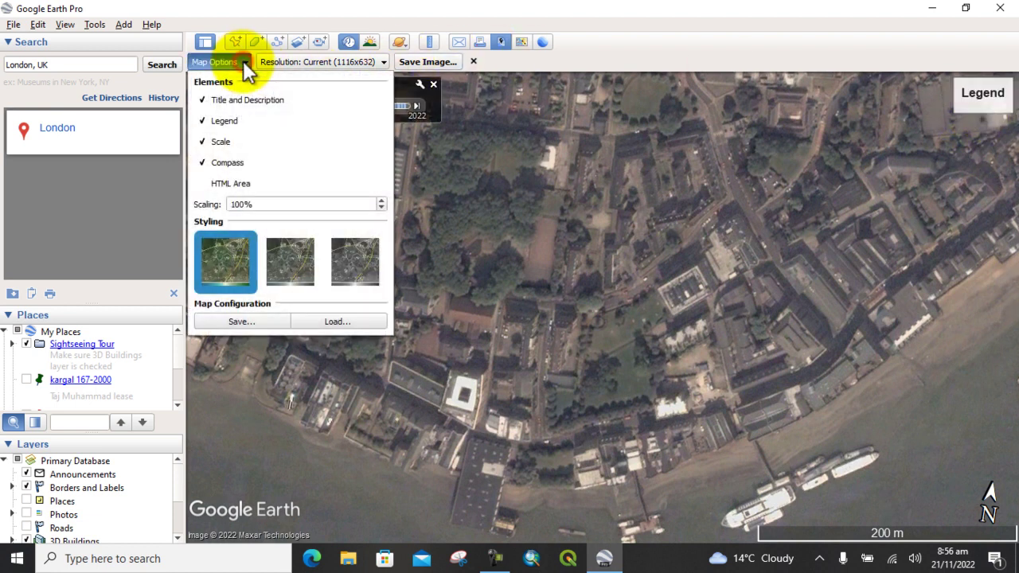
{"action": "left_click", "coordinate": [202, 99]}
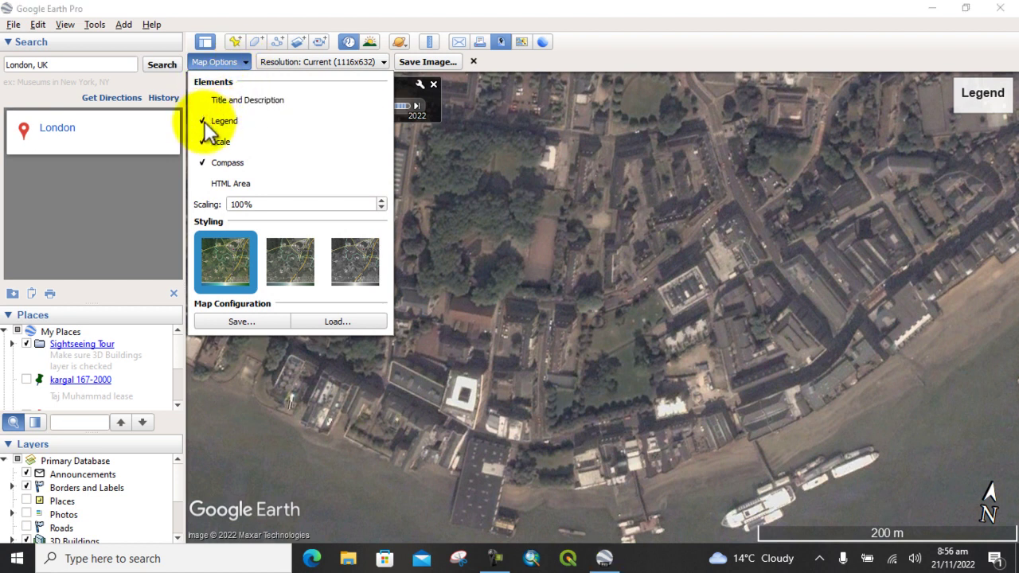
{"action": "left_click", "coordinate": [204, 121]}
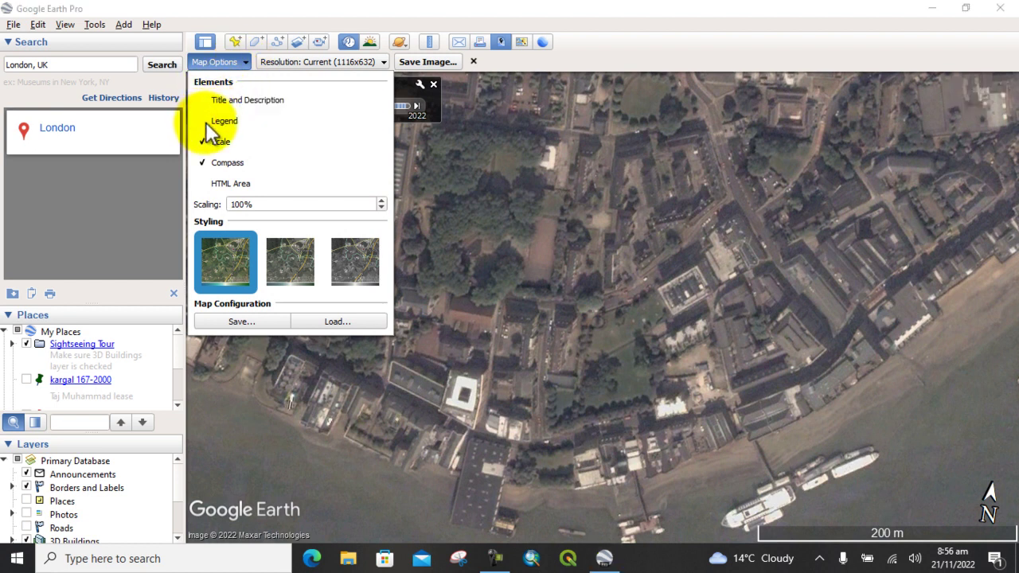
{"action": "left_click", "coordinate": [420, 141]}
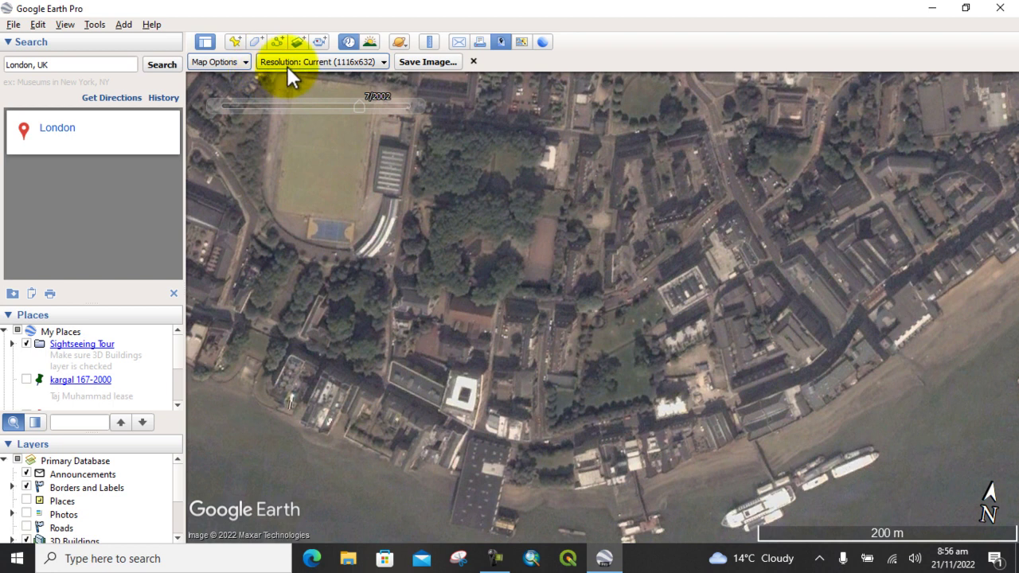
{"action": "left_click", "coordinate": [384, 62]}
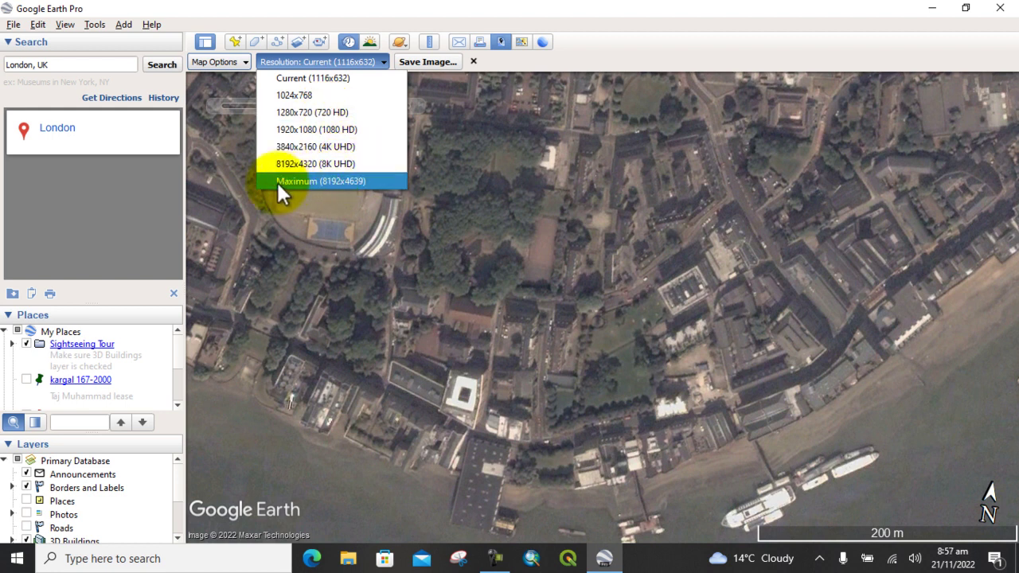
{"action": "left_click", "coordinate": [377, 180]}
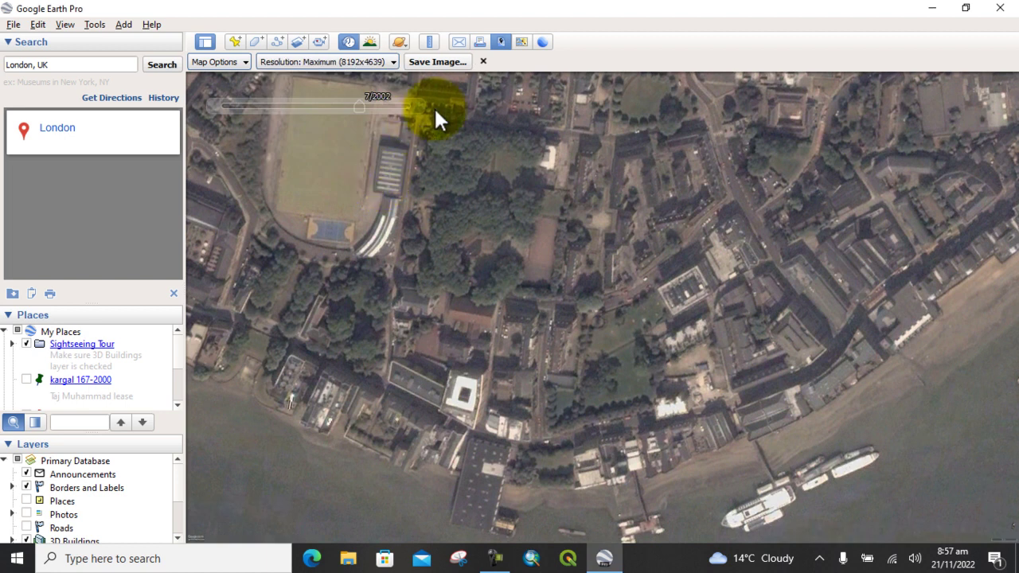
Save the 2002 view to the Desktop as a JPEG image named pic 1 2002 and close the image export
{"action": "left_click", "coordinate": [418, 62]}
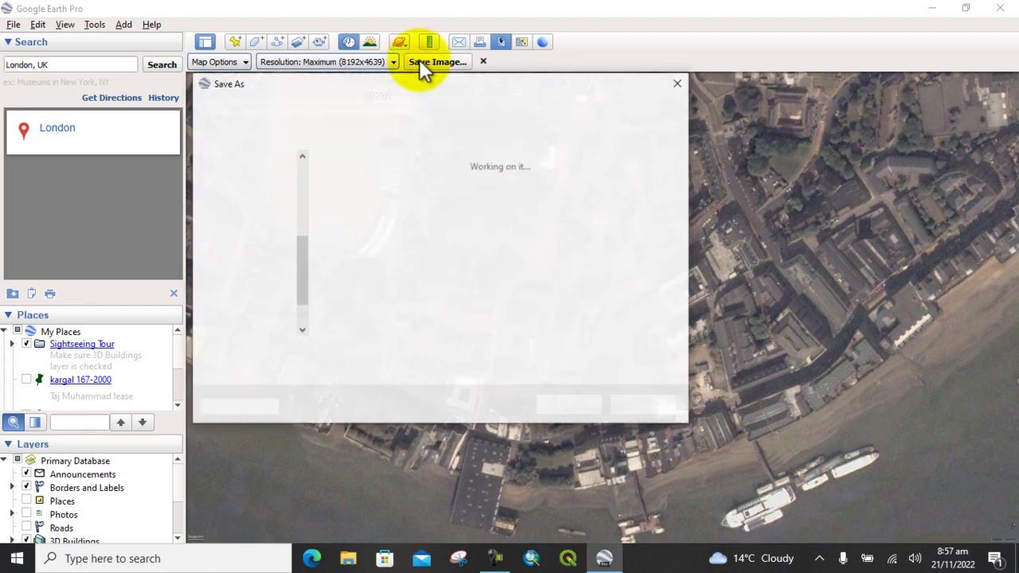
{"action": "type", "text": "pic 1 2002"}
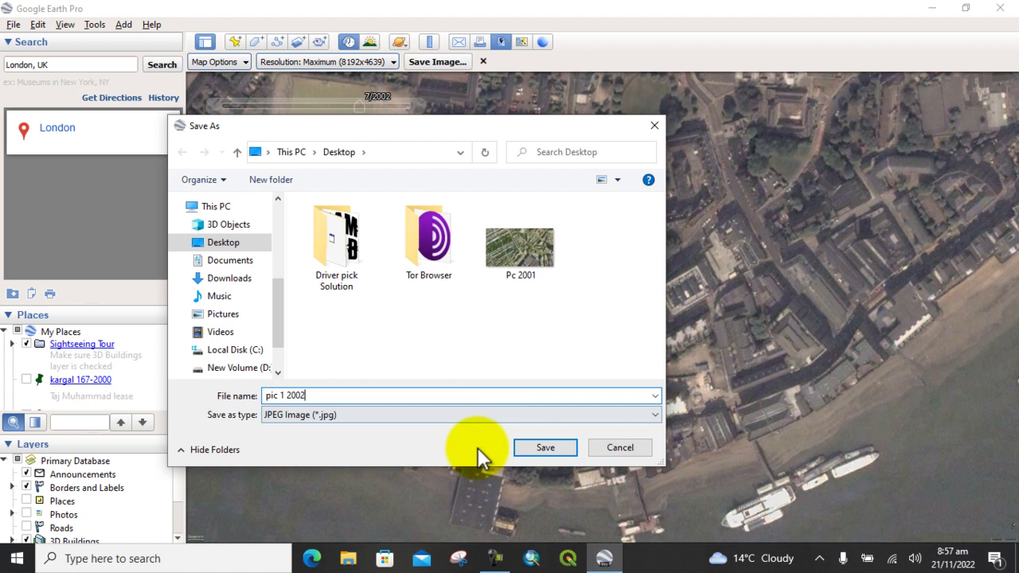
{"action": "left_click", "coordinate": [532, 447]}
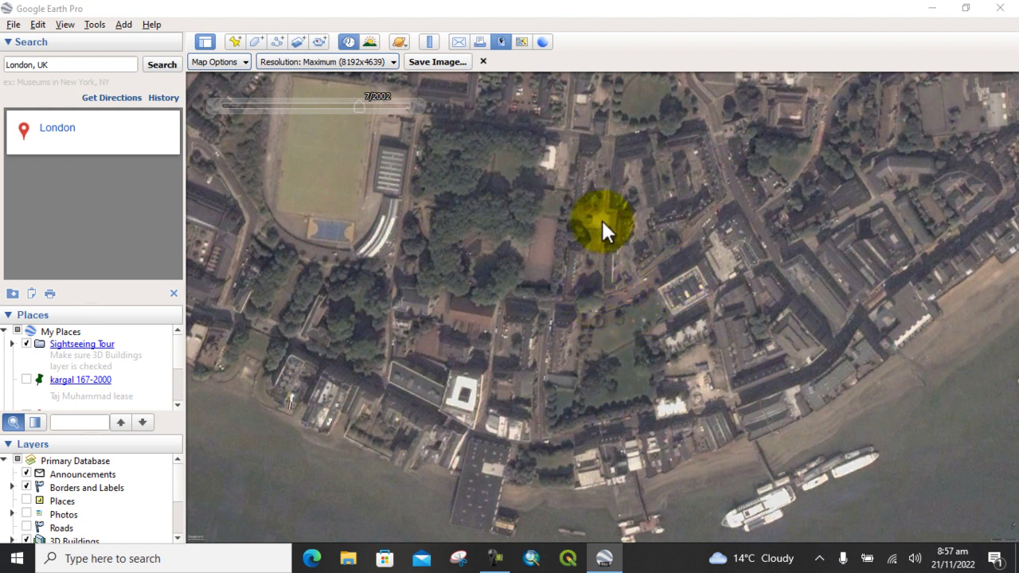
{"action": "left_click", "coordinate": [482, 61]}
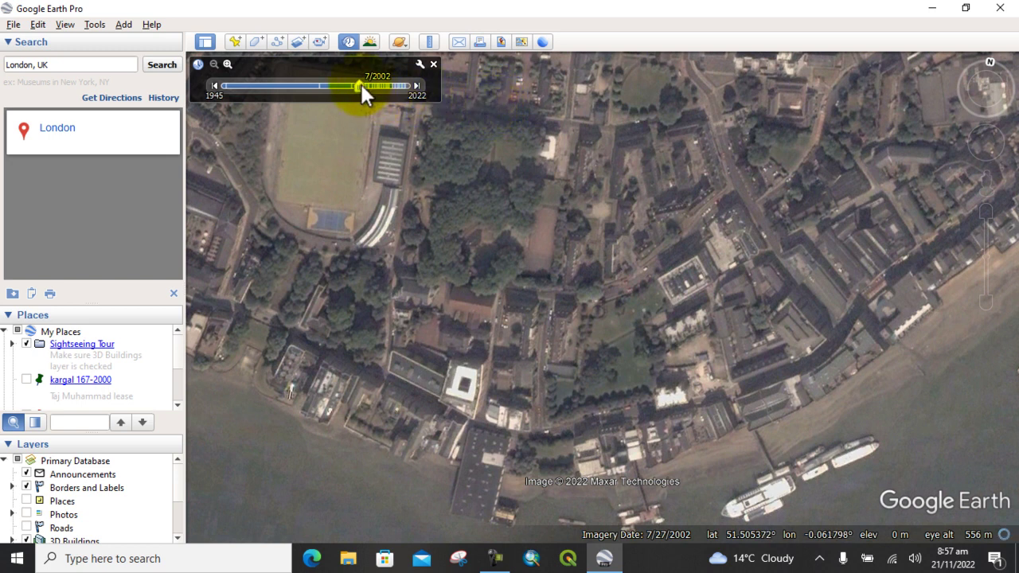
Set the historical imagery date to 7/2013 and frame the Wapping buildings from an eye altitude of about 433 m
{"action": "left_click_drag", "start_coordinate": [361, 85], "coordinate": [388, 93]}
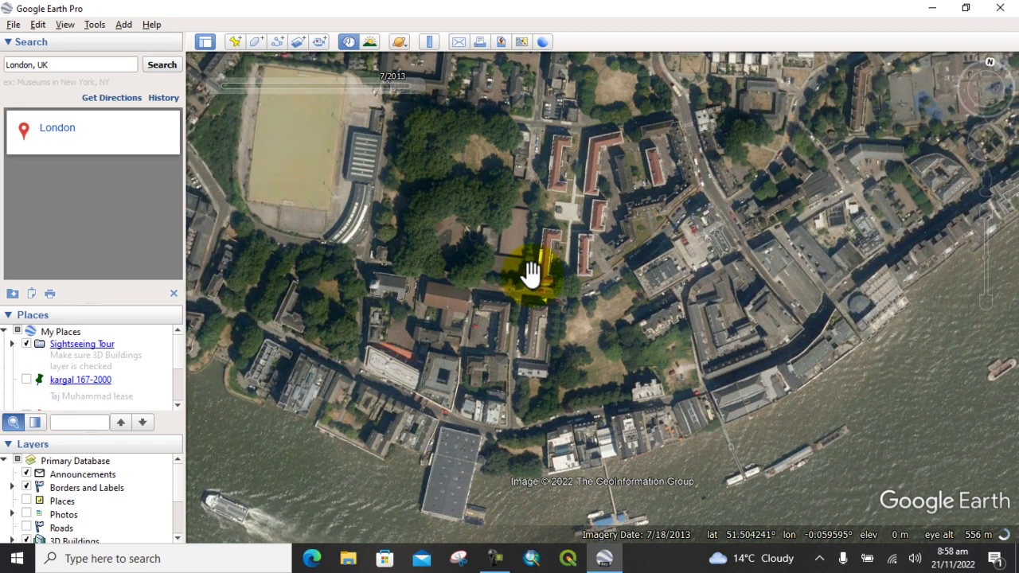
{"action": "scroll", "coordinate": [565, 275], "scroll_direction": "up", "scroll_amount": 1}
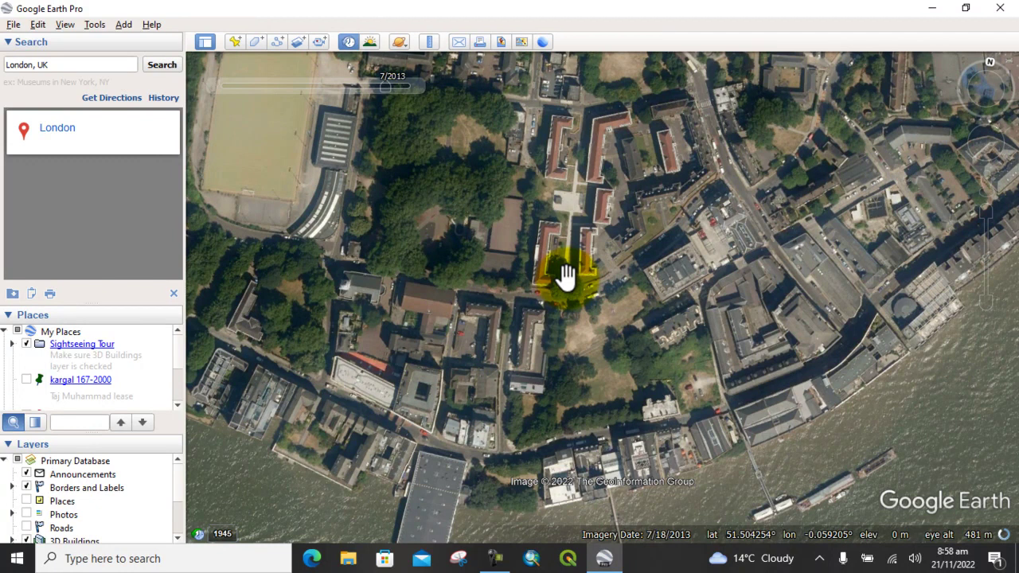
{"action": "scroll", "coordinate": [566, 275], "scroll_direction": "up", "scroll_amount": 2}
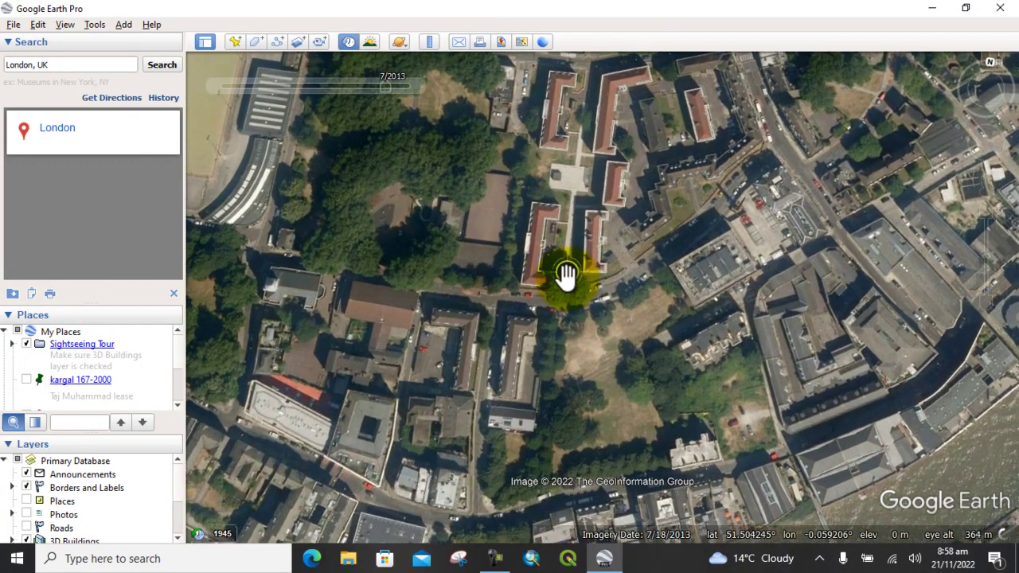
{"action": "scroll", "coordinate": [565, 274], "scroll_direction": "down", "scroll_amount": 2}
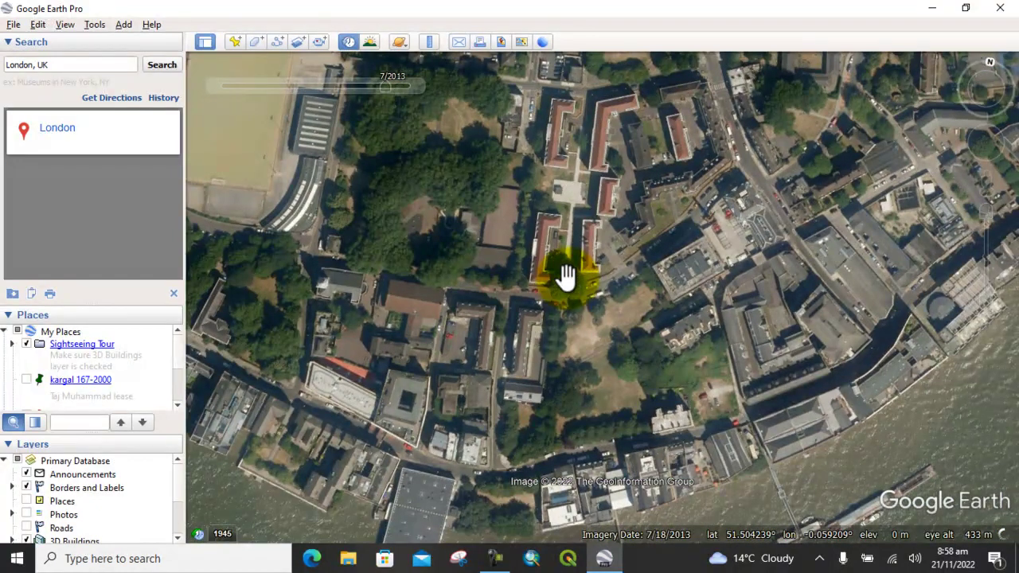
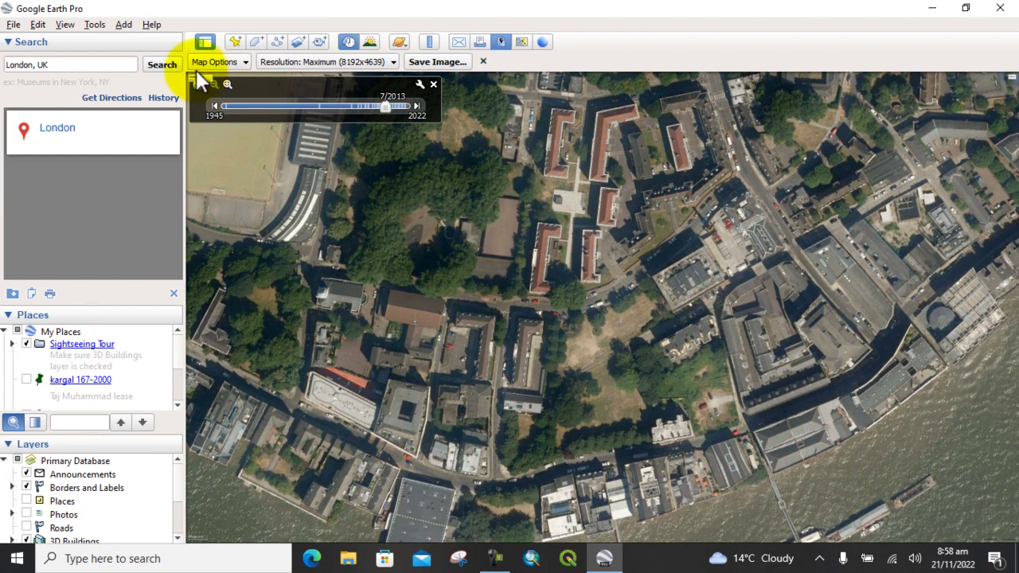
Give the exported map the title "London" and the description "this image represent the building data"
{"action": "left_click", "coordinate": [202, 78]}
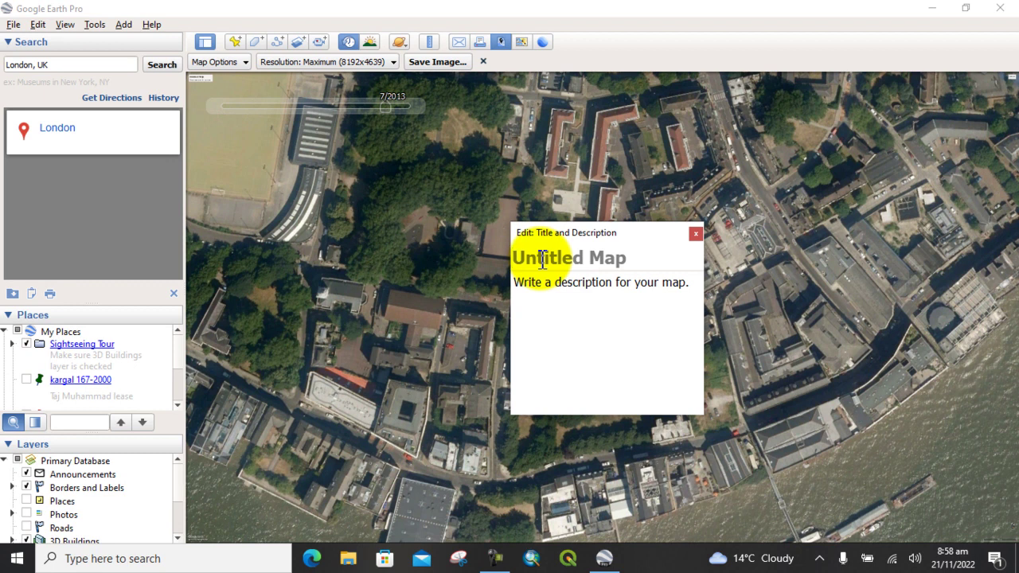
{"action": "type", "text": "London"}
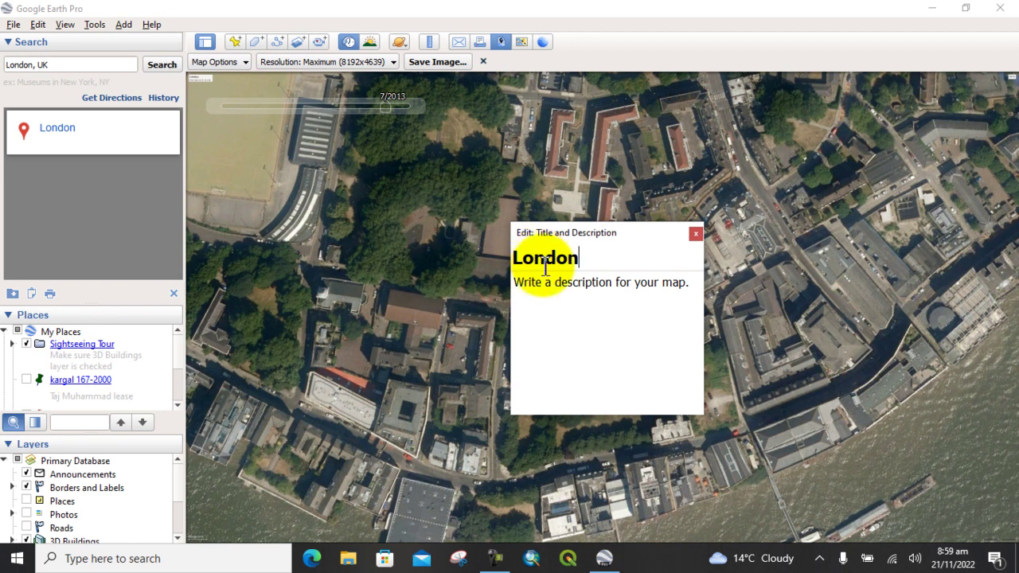
{"action": "left_click", "coordinate": [568, 286]}
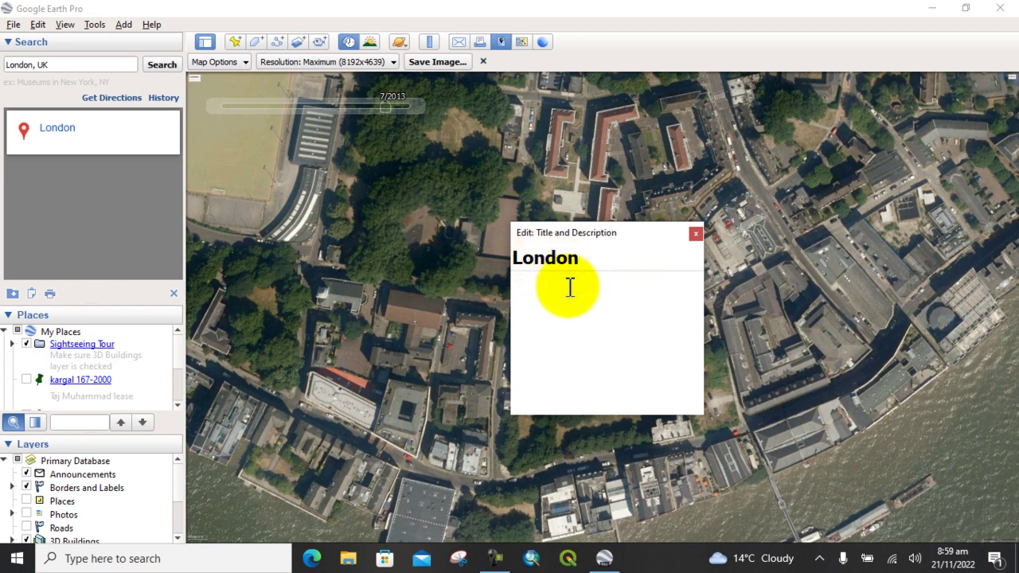
{"action": "left_click", "coordinate": [535, 289]}
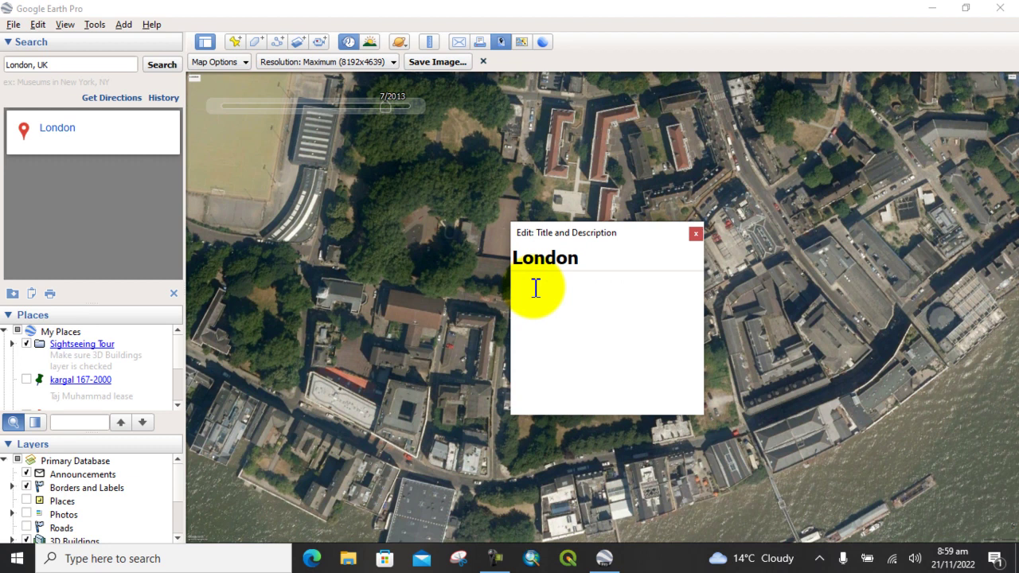
{"action": "type", "text": "this image repre"}
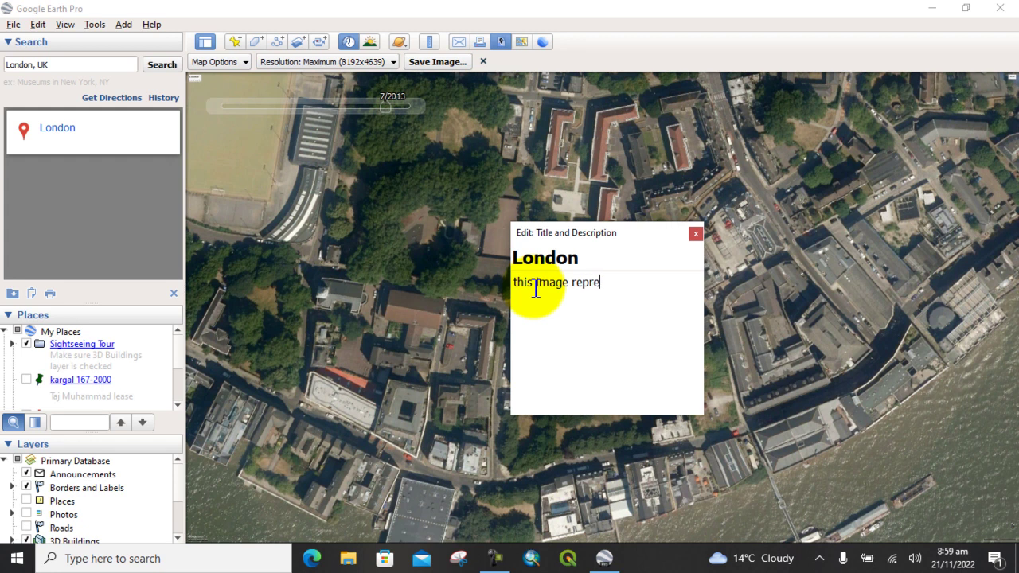
{"action": "type", "text": "sent the building data"}
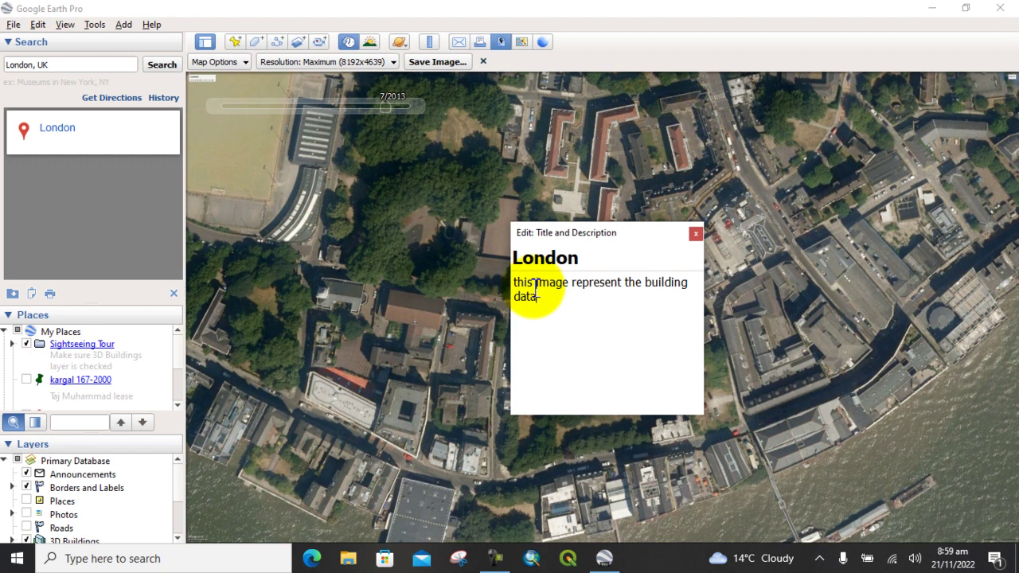
{"action": "left_click", "coordinate": [695, 234]}
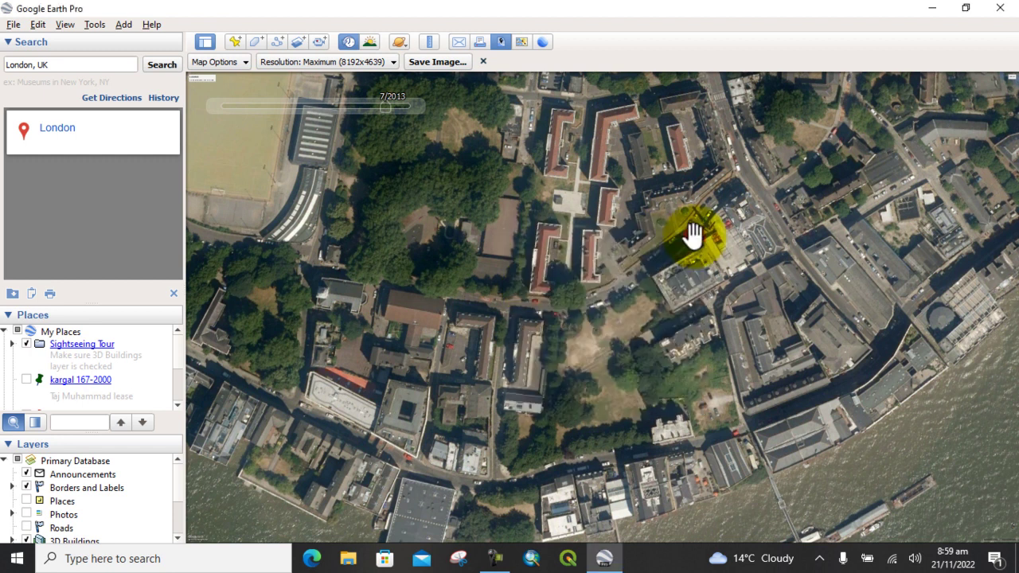
Try the 1024x768 and 1280x720 (720 HD) export resolutions and return to Maximum (8192x4639)
{"action": "left_click", "coordinate": [391, 62]}
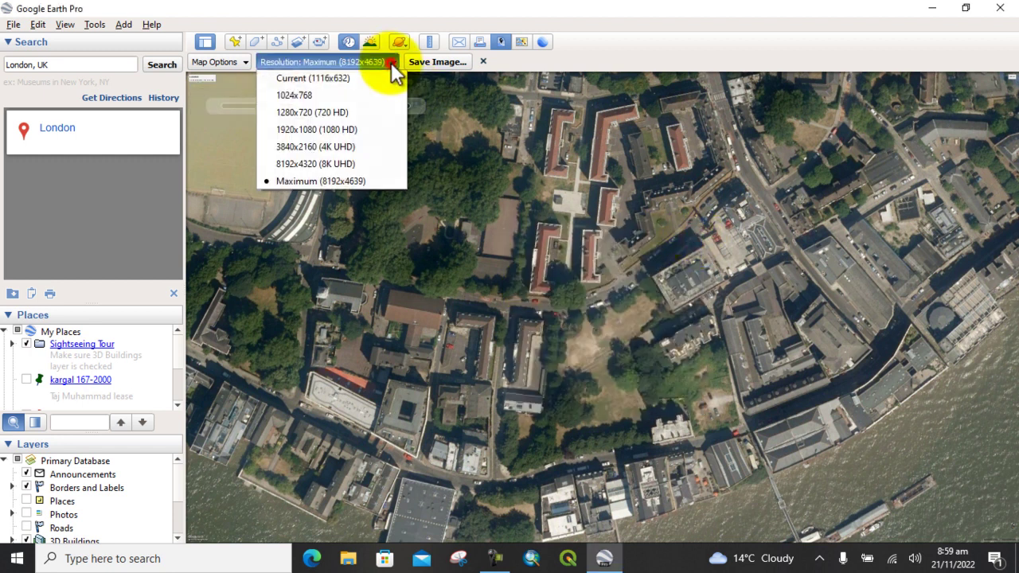
{"action": "left_click", "coordinate": [319, 94]}
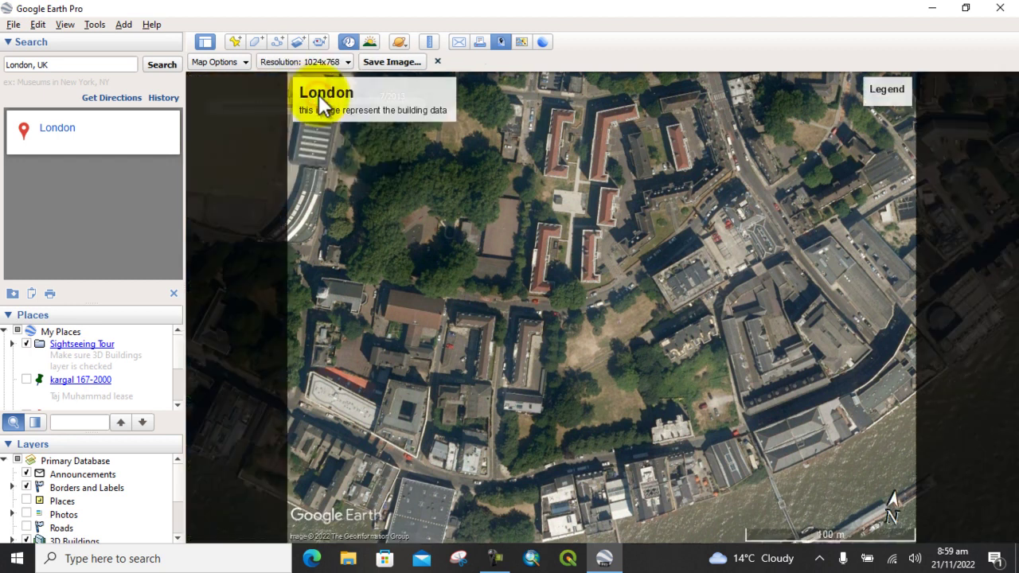
{"action": "left_click", "coordinate": [348, 62]}
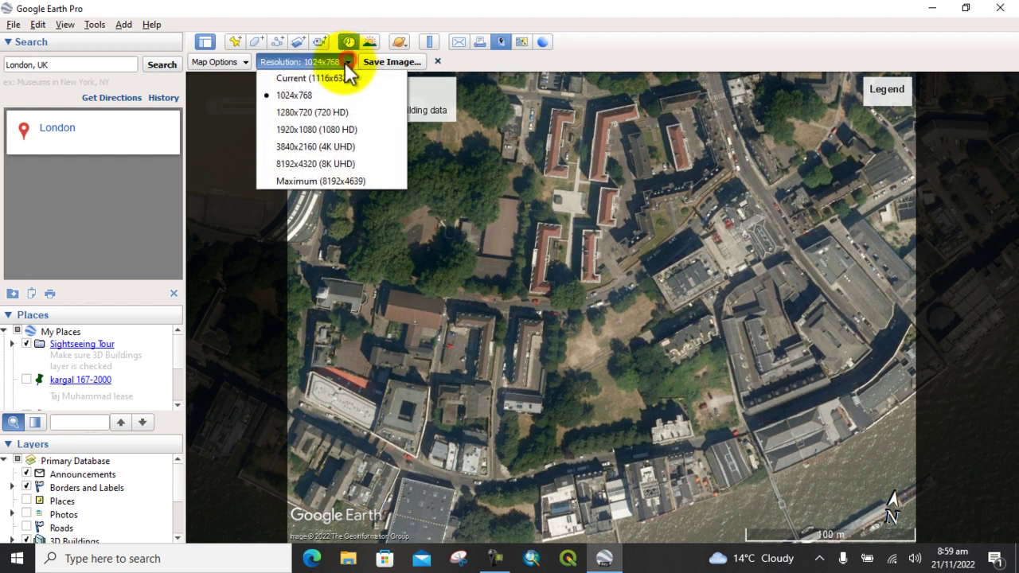
{"action": "left_click", "coordinate": [317, 113]}
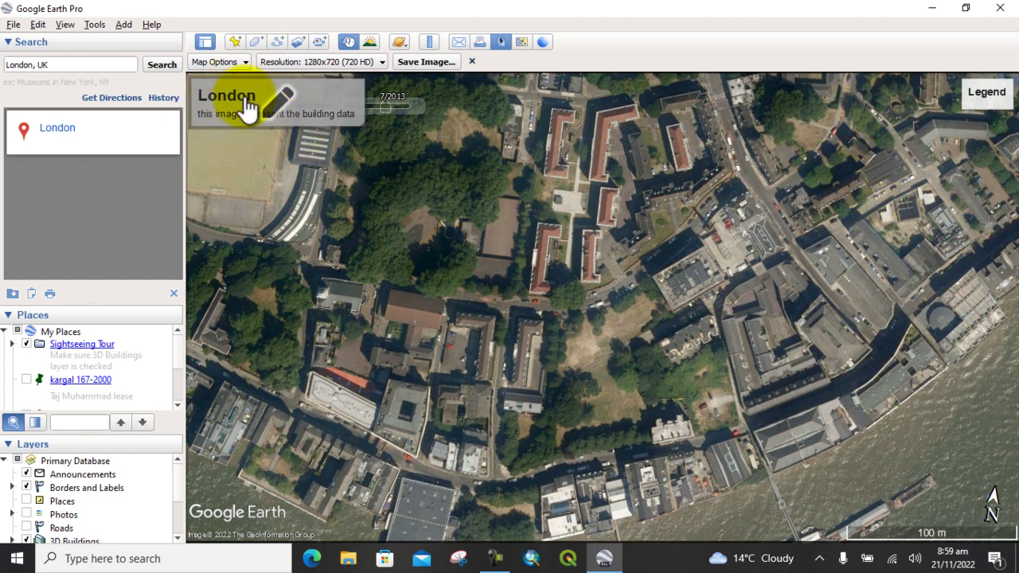
{"action": "left_click", "coordinate": [382, 63]}
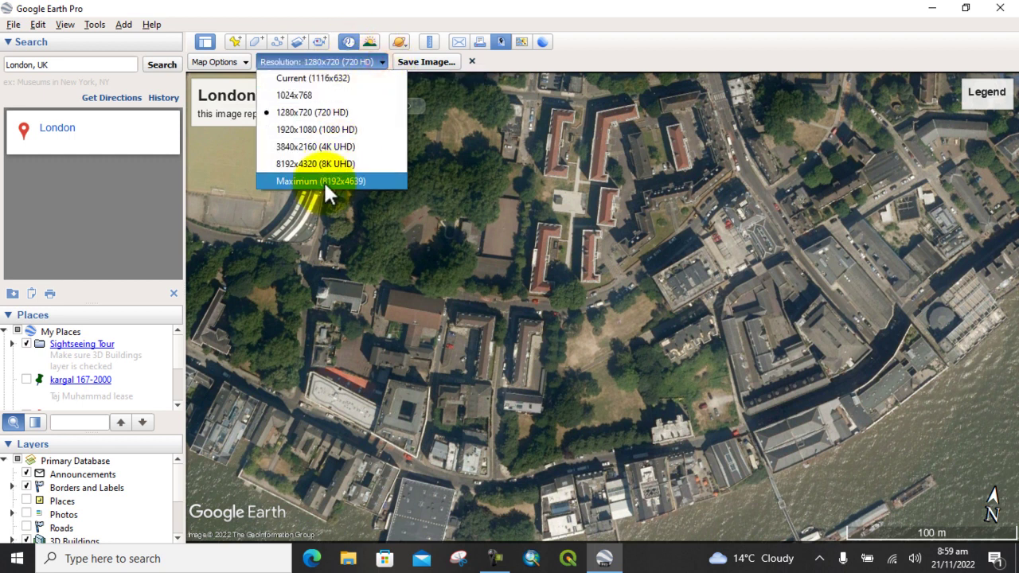
{"action": "left_click", "coordinate": [372, 181]}
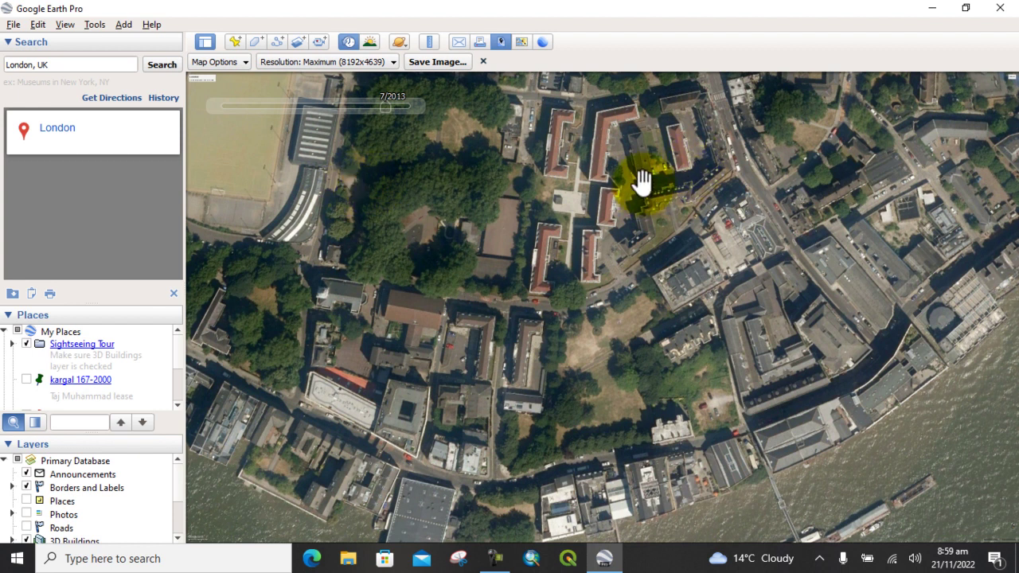
Save the 2013 view to the Desktop as a JPEG image named pic 1 2013
{"action": "left_click", "coordinate": [432, 64]}
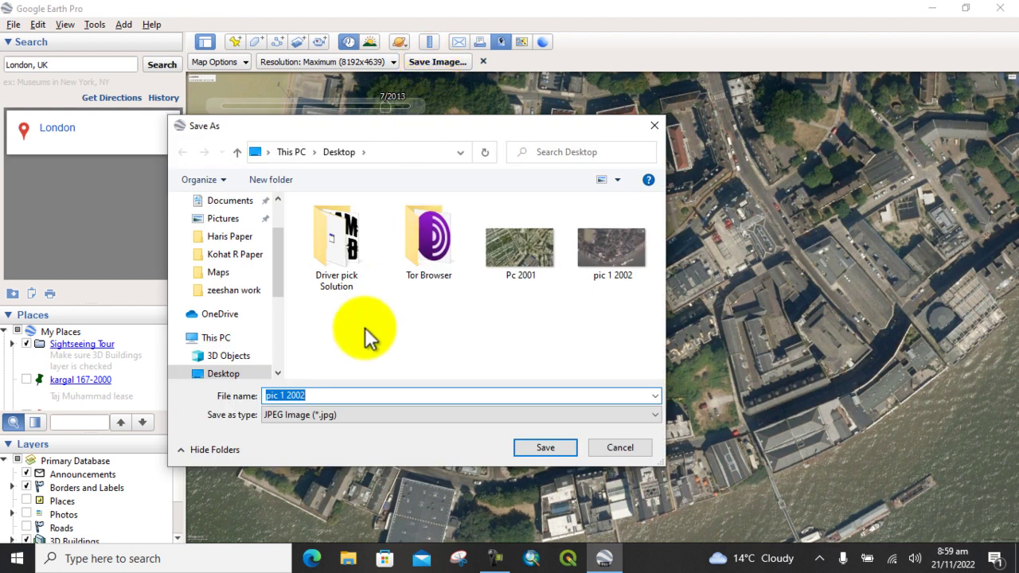
{"action": "left_click_drag", "start_coordinate": [320, 398], "coordinate": [254, 402]}
{"action": "left_click", "coordinate": [325, 395]}
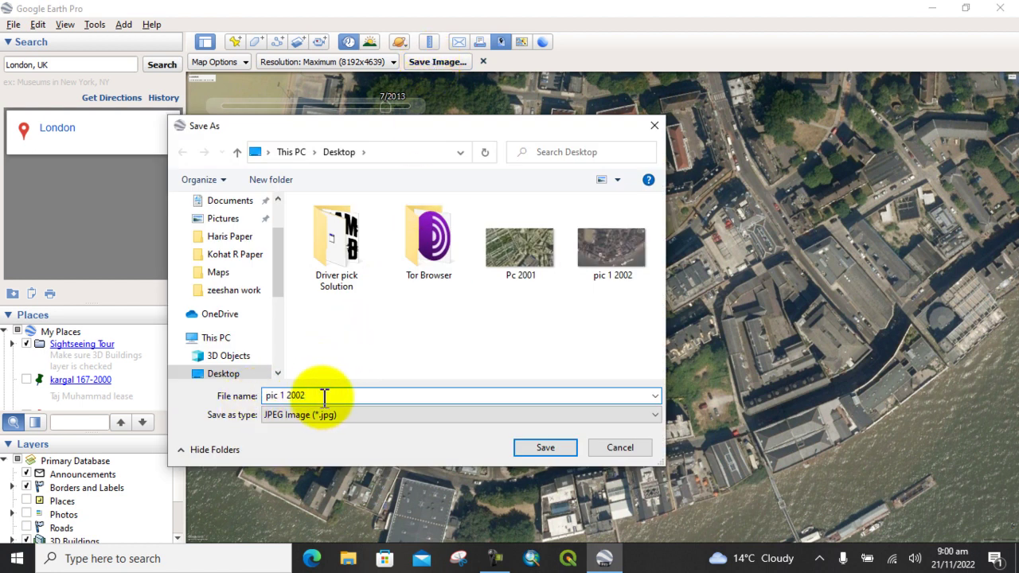
{"action": "key", "text": "BackSpace"}
{"action": "key", "text": "BackSpace"}
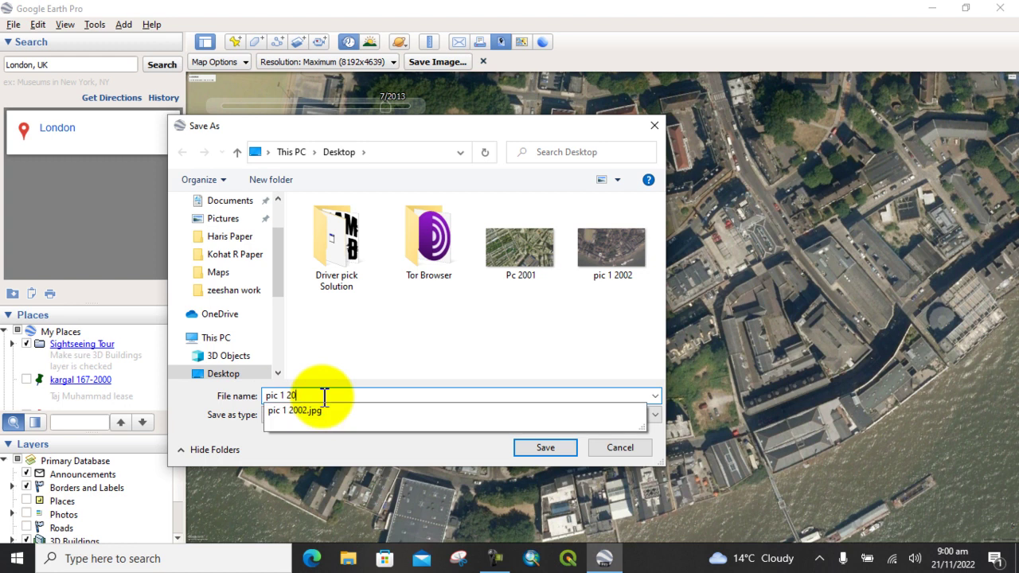
{"action": "type", "text": "13"}
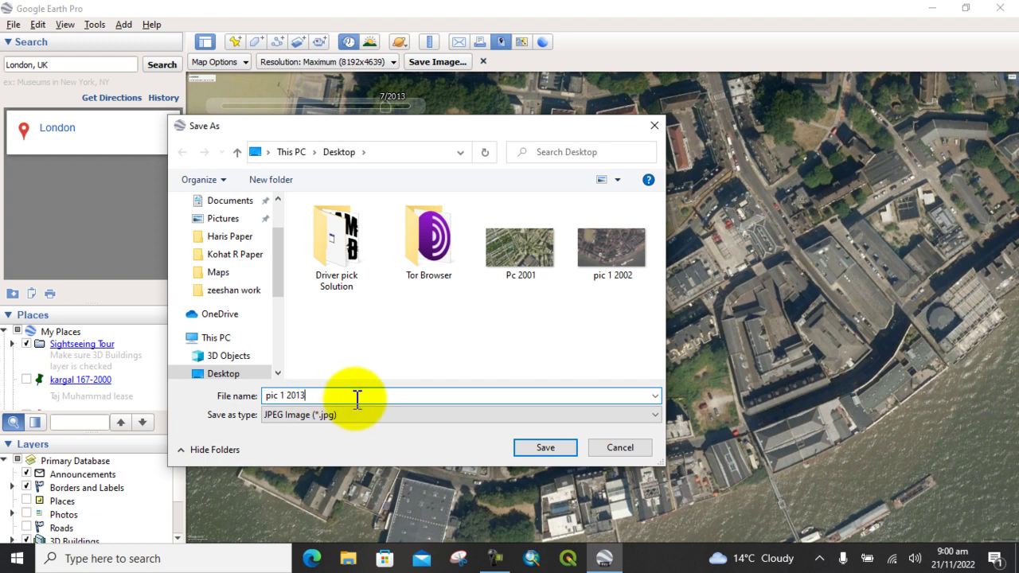
{"action": "left_click", "coordinate": [543, 450]}
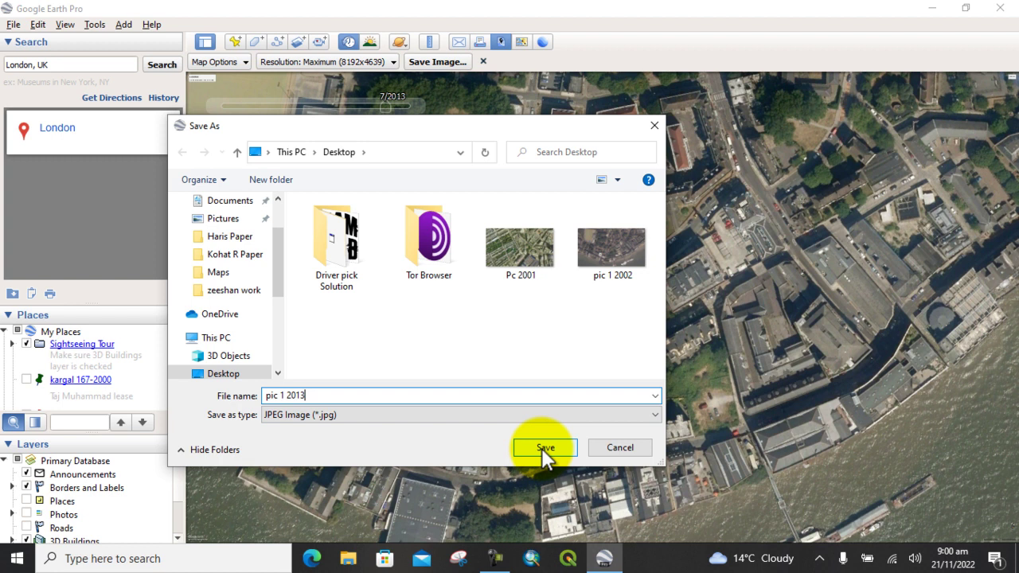
{"action": "left_click", "coordinate": [545, 449]}
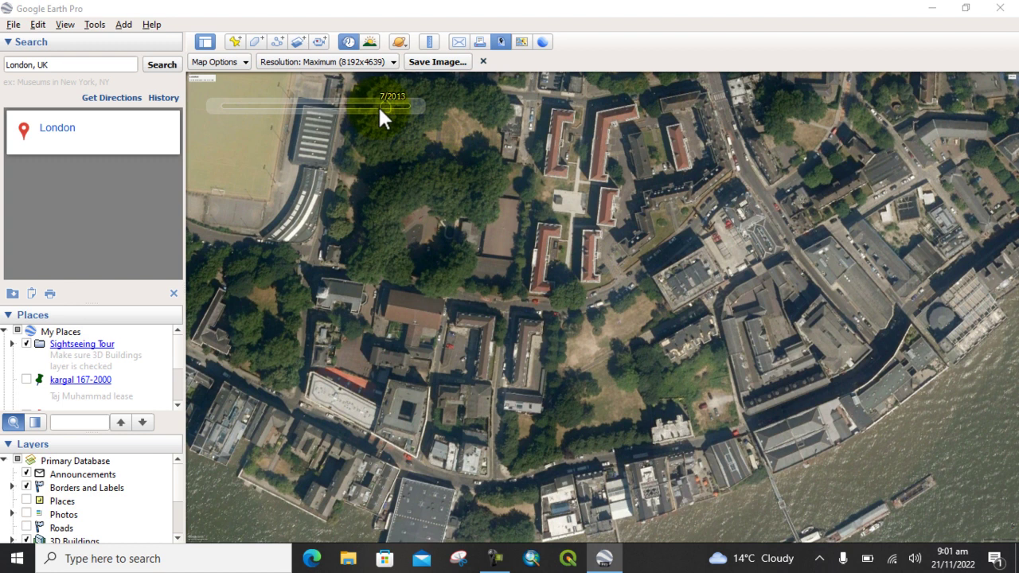
Move the historical imagery past the cloudy 9/2022 date and set it to 4/2020
{"action": "left_click_drag", "start_coordinate": [384, 105], "coordinate": [408, 108]}
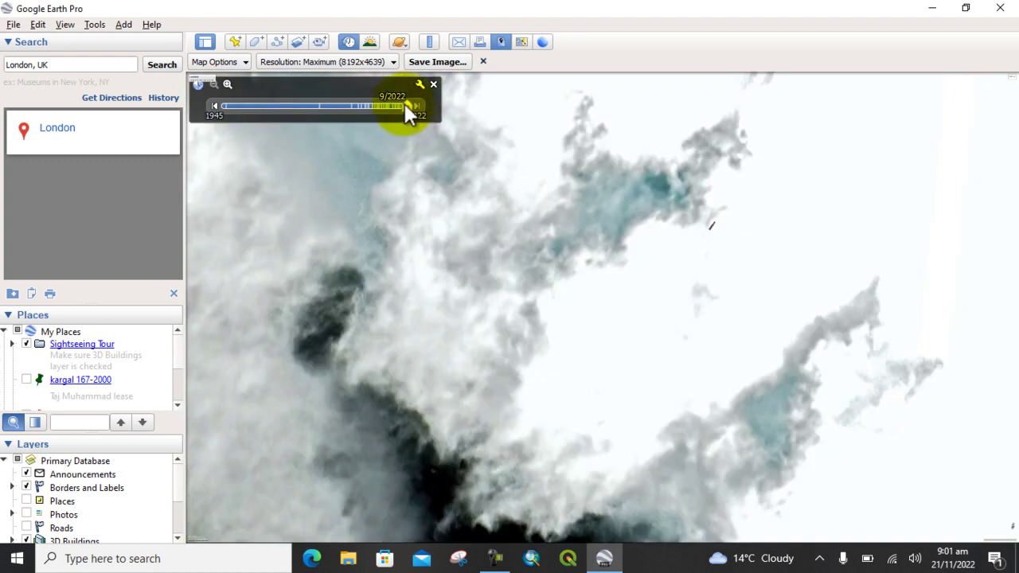
{"action": "left_click_drag", "start_coordinate": [405, 106], "coordinate": [402, 105]}
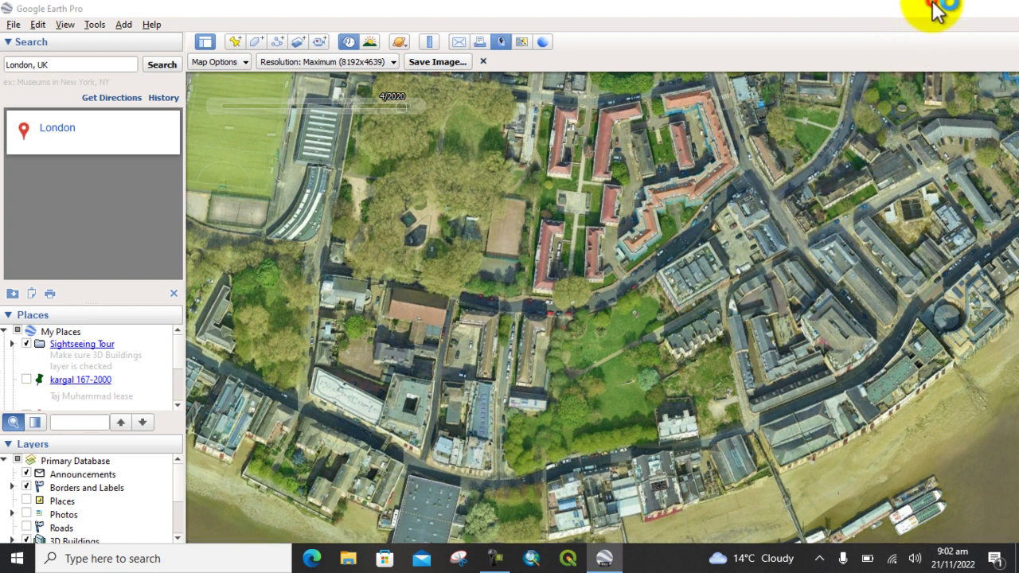
Open the saved images pic 1 2002 and pic 1 2013 from the desktop and examine their detail up close
{"action": "left_click", "coordinate": [933, 9]}
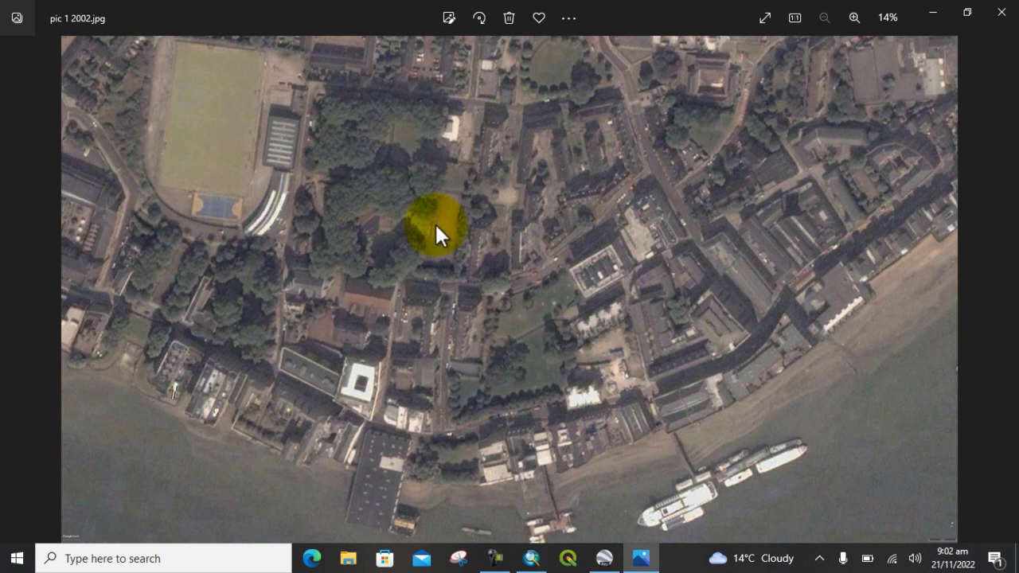
{"action": "scroll", "coordinate": [469, 259], "scroll_direction": "up", "scroll_amount": 5}
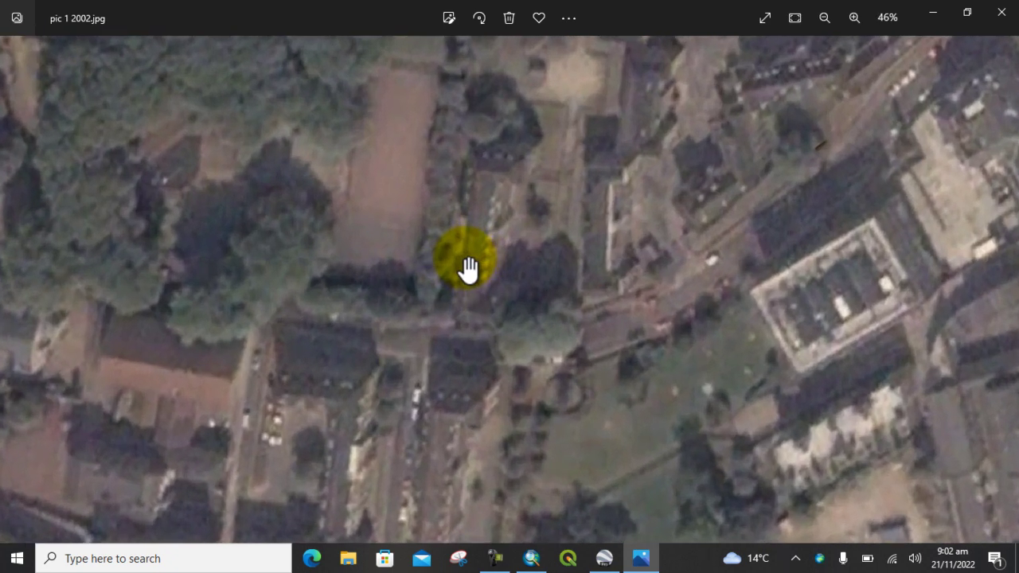
{"action": "scroll", "coordinate": [468, 267], "scroll_direction": "down", "scroll_amount": 5}
{"action": "left_click", "coordinate": [1001, 12]}
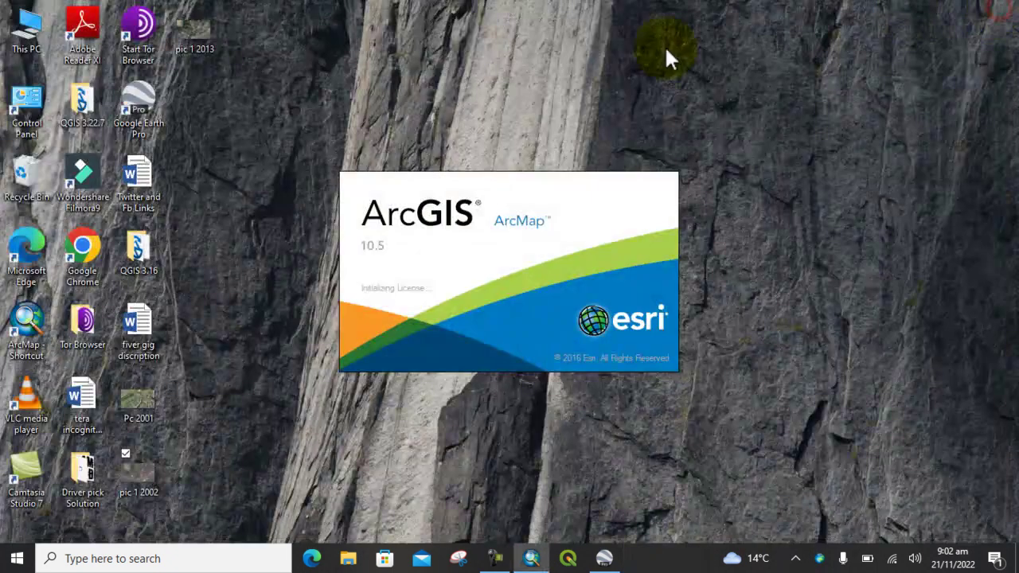
{"action": "double_click", "coordinate": [201, 36]}
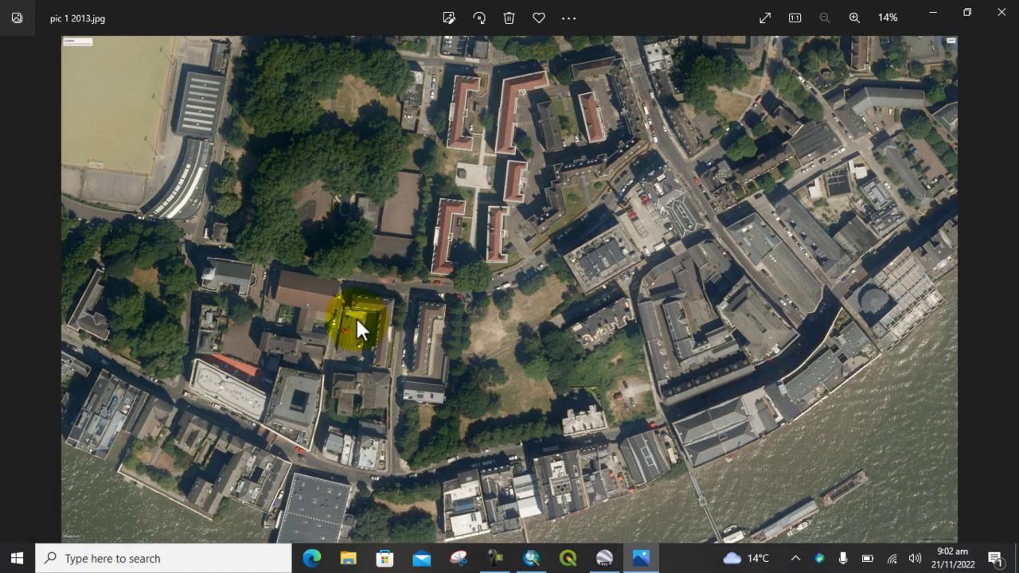
{"action": "scroll", "coordinate": [356, 318], "scroll_direction": "up", "scroll_amount": 5}
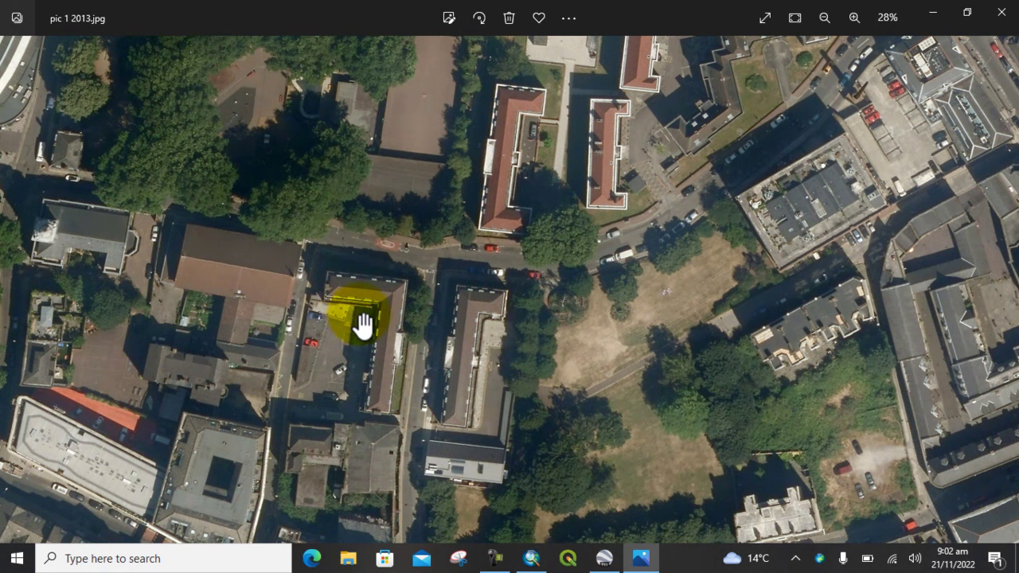
Switch to ArcMap, start from a blank map without opening a recent one, and close the pic 1 2013 image viewer
{"action": "scroll", "coordinate": [446, 304], "scroll_direction": "down", "scroll_amount": 2}
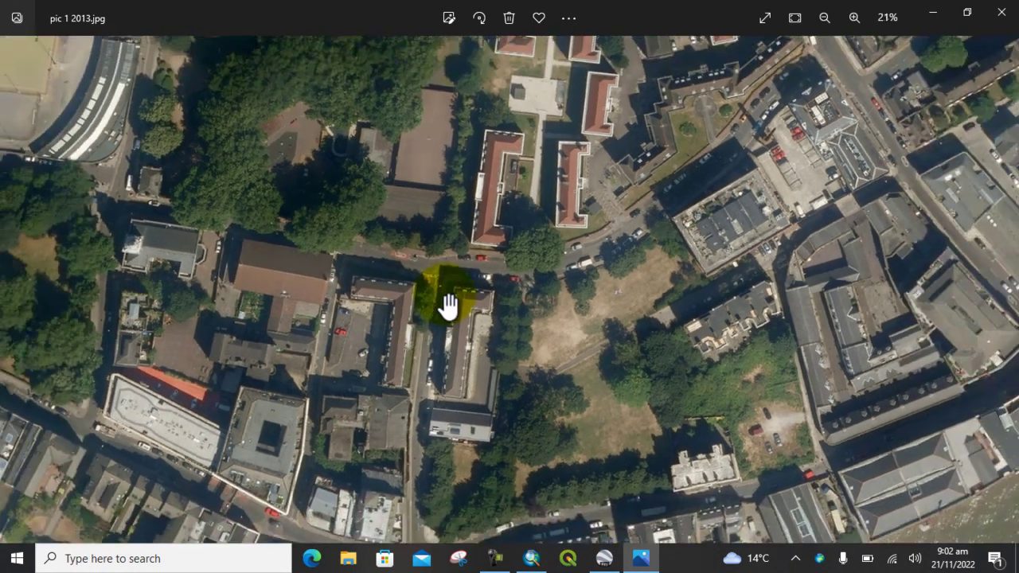
{"action": "scroll", "coordinate": [447, 304], "scroll_direction": "down", "scroll_amount": 2}
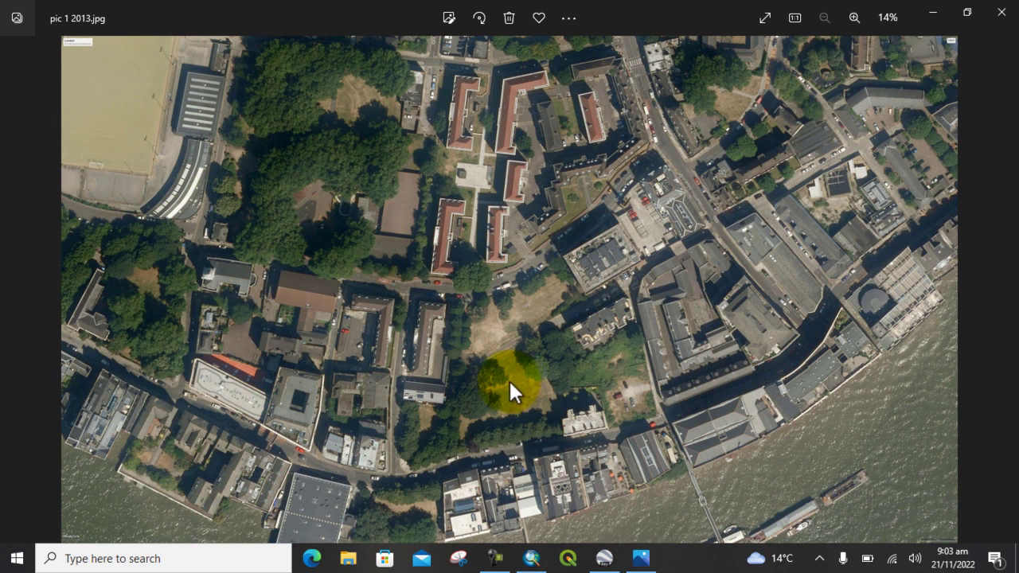
{"action": "left_click", "coordinate": [531, 558]}
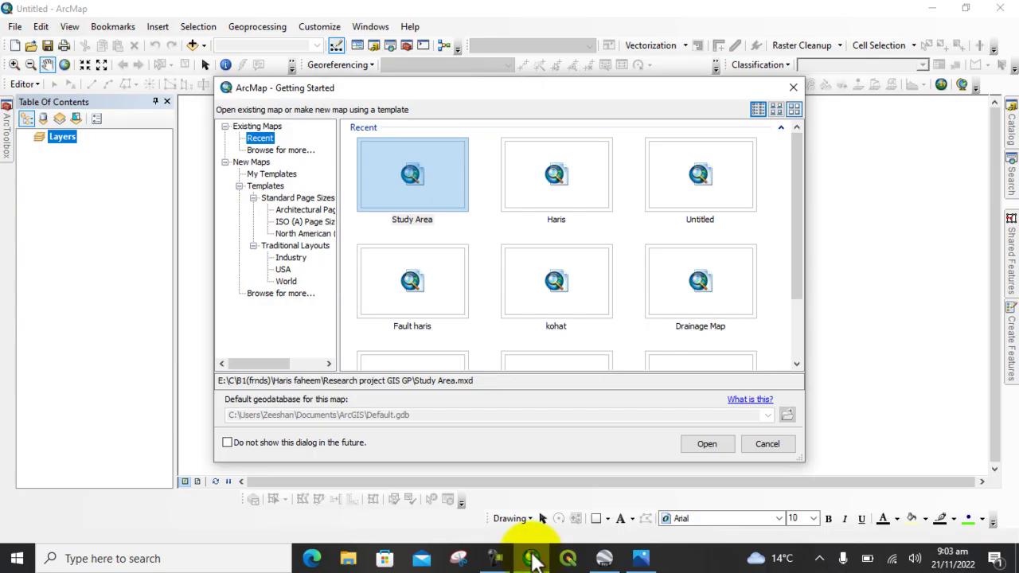
{"action": "left_click", "coordinate": [793, 85]}
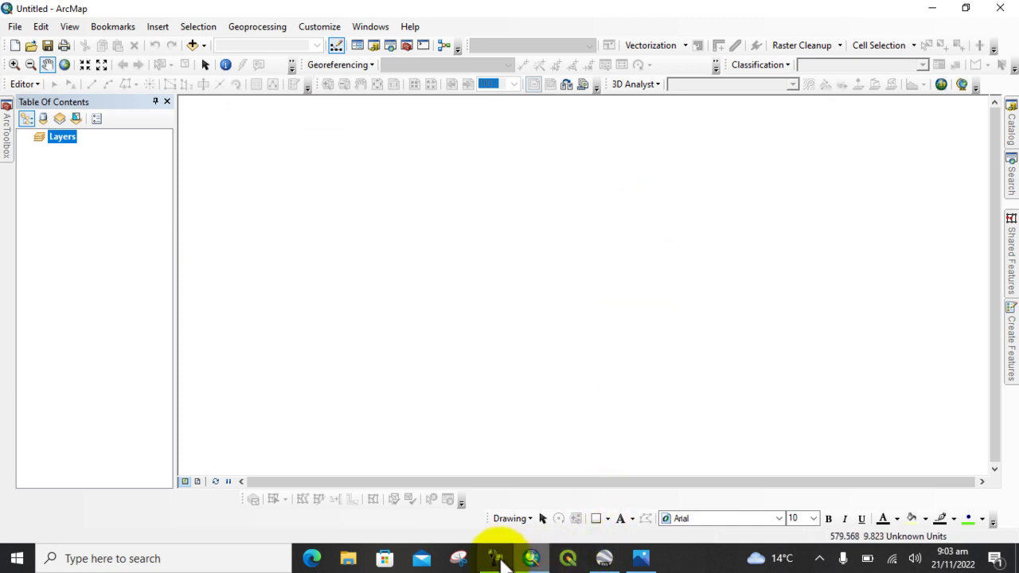
{"action": "left_click", "coordinate": [641, 558]}
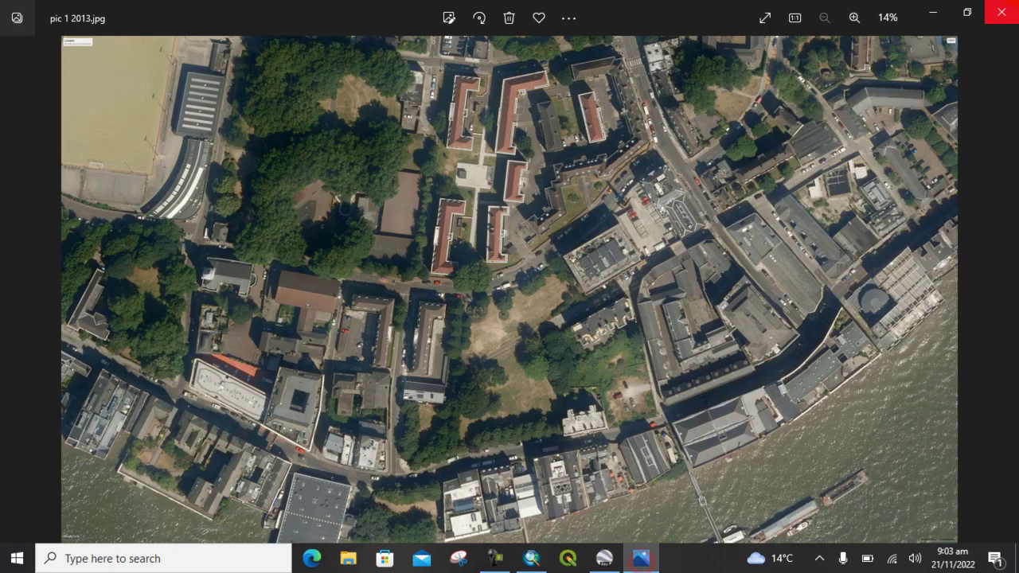
{"action": "left_click", "coordinate": [1005, 12]}
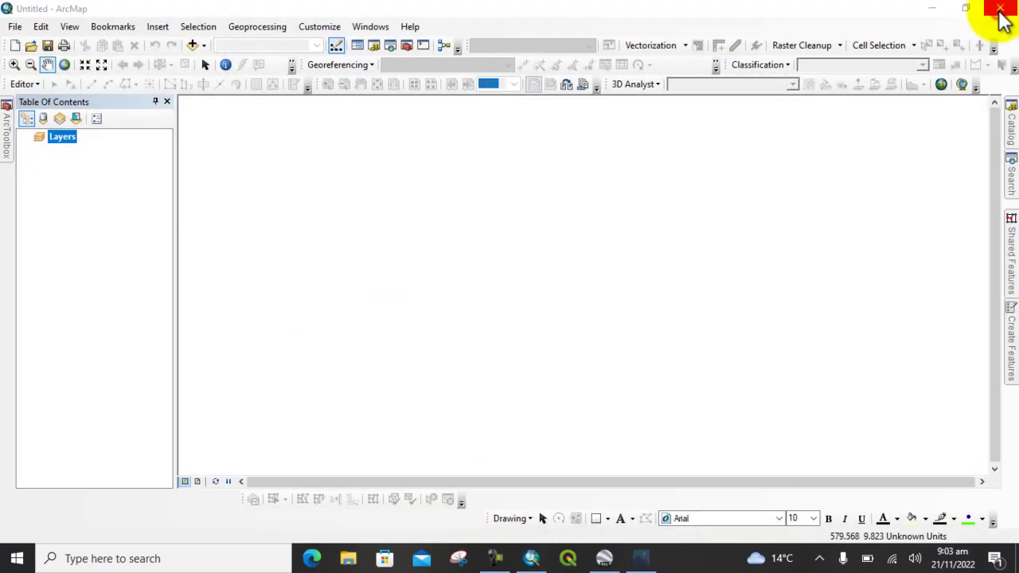
Add the pic 1 2013 image from the desktop to the blank ArcMap map and dismiss the spatial reference warning
{"action": "left_click", "coordinate": [935, 9]}
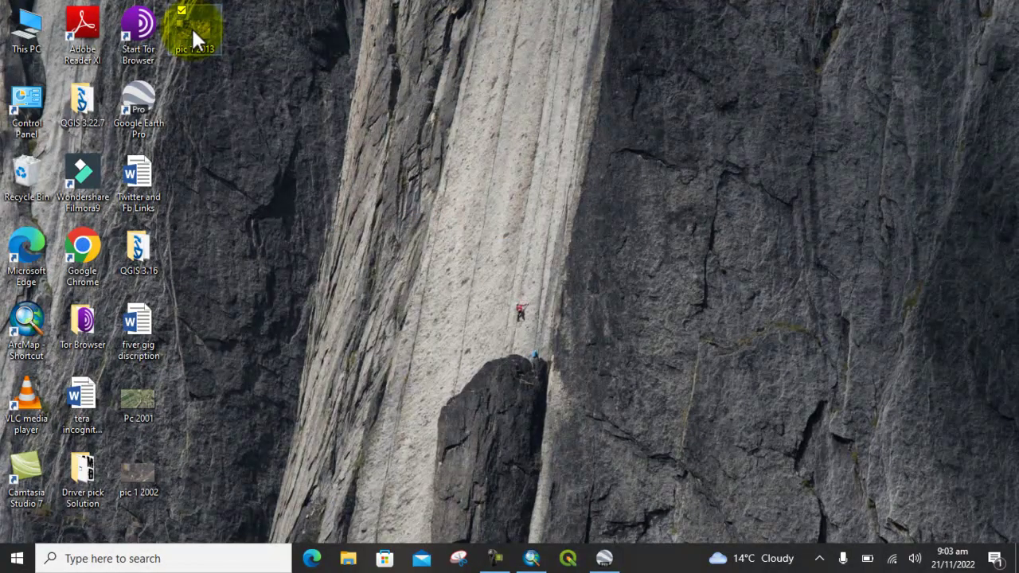
{"action": "left_click_drag", "start_coordinate": [226, 79], "coordinate": [98, 198]}
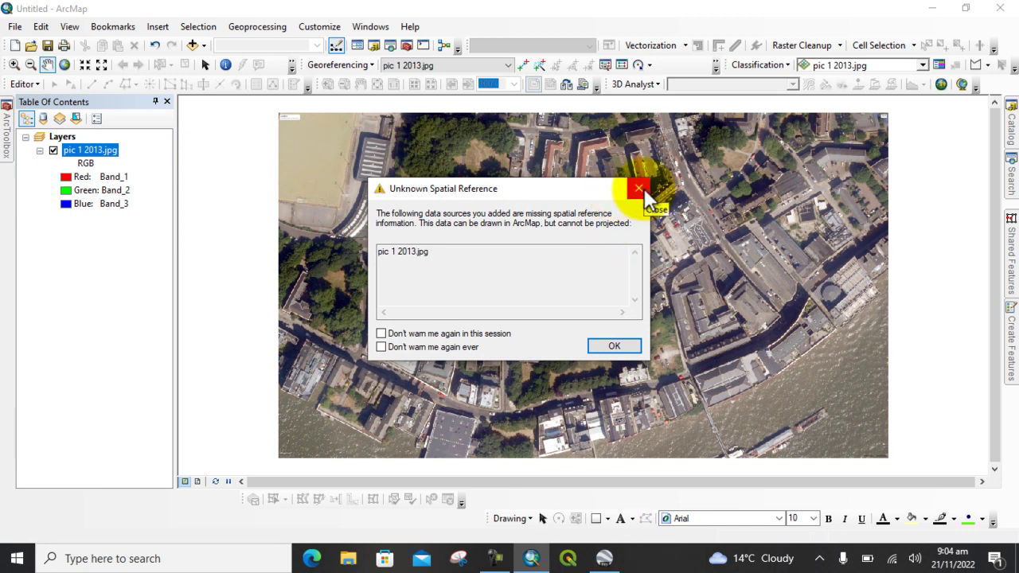
{"action": "left_click", "coordinate": [639, 189]}
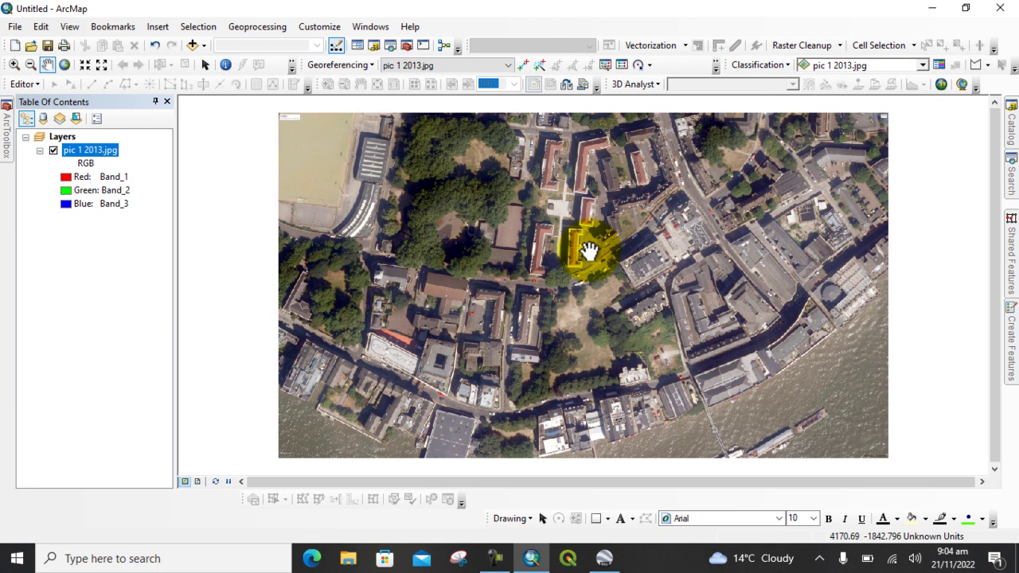
Examine the buildings, roads and park in the pic 1 2013.jpg layer up close to judge the image detail
{"action": "scroll", "coordinate": [610, 252], "scroll_direction": "down", "scroll_amount": 3}
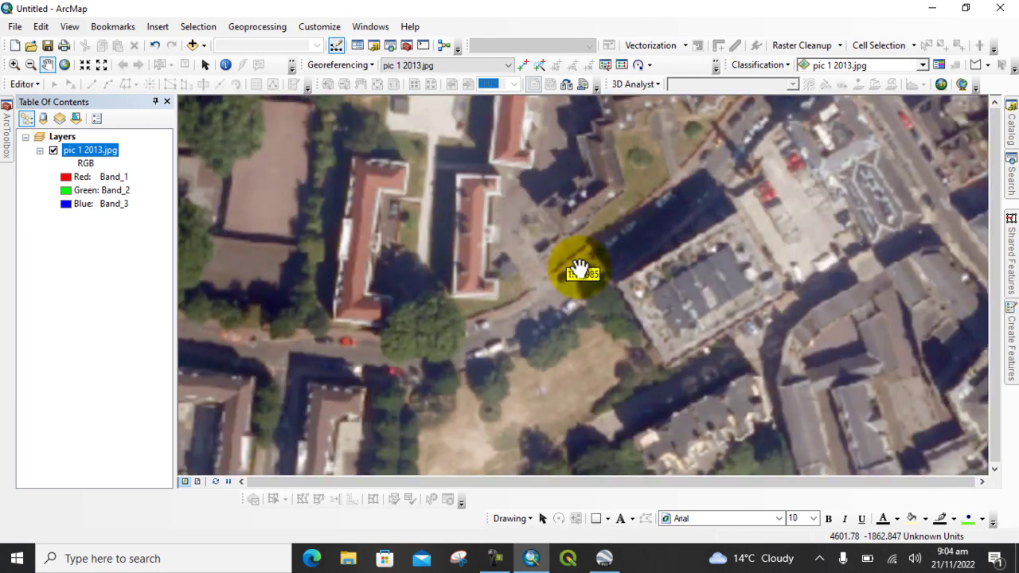
{"action": "left_click_drag", "start_coordinate": [468, 331], "coordinate": [577, 291]}
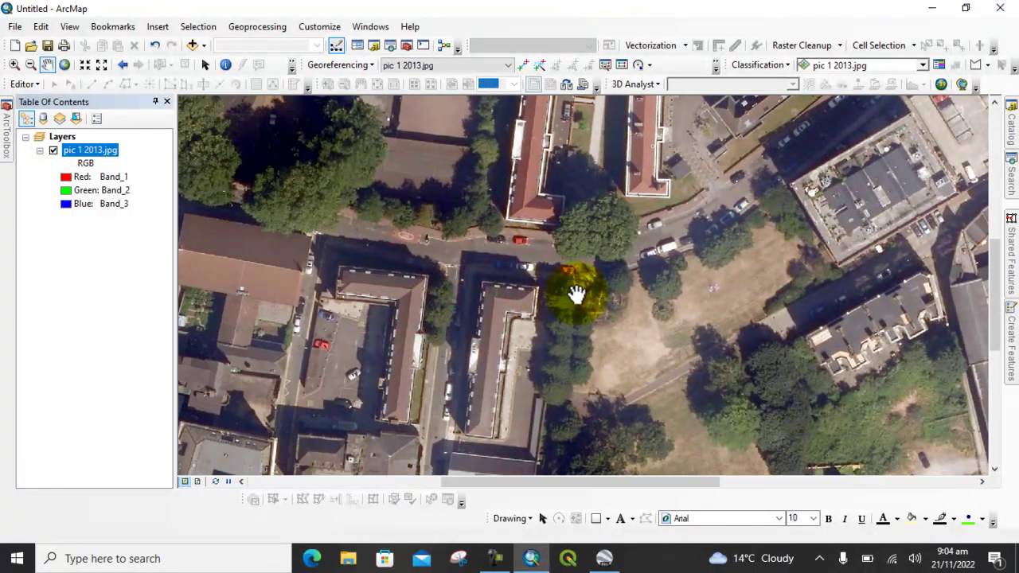
{"action": "left_click_drag", "start_coordinate": [462, 321], "coordinate": [445, 249]}
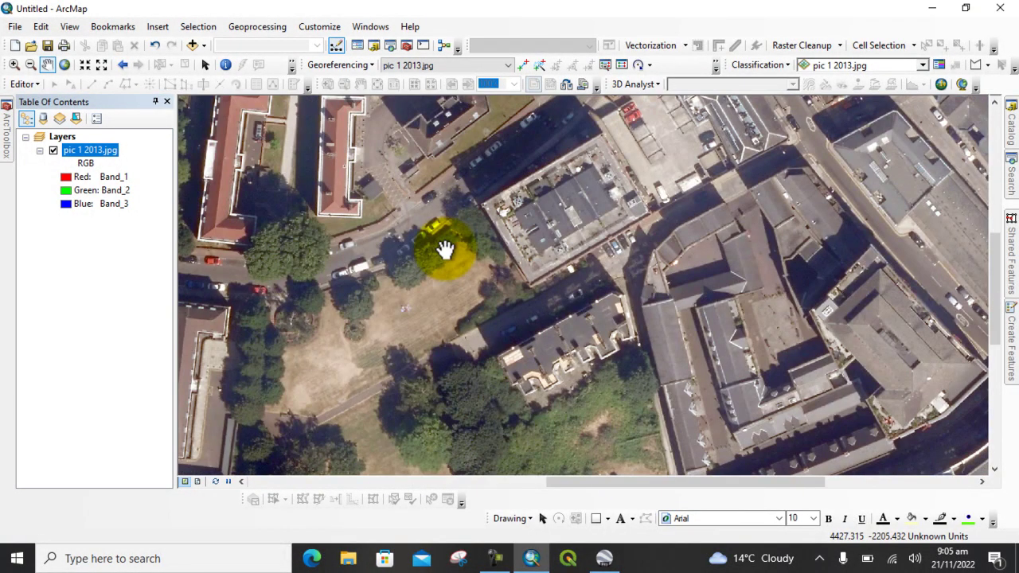